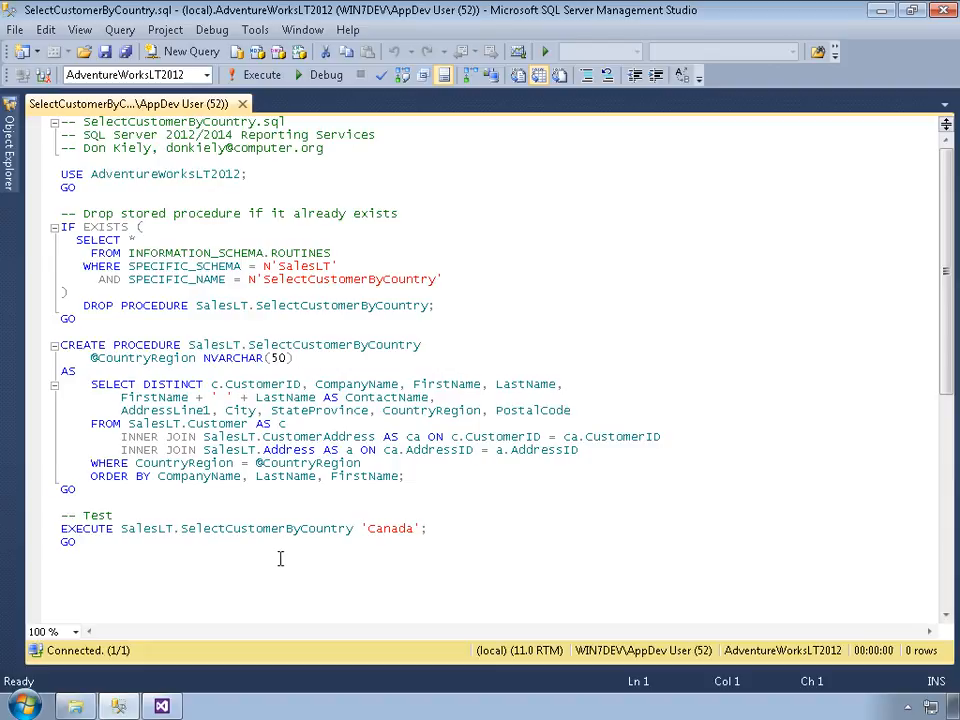
Step: Execute the SelectCustomerByCountry.sql script and switch to the Parameters project in Visual Studio
{"action": "left_click", "coordinate": [258, 76]}
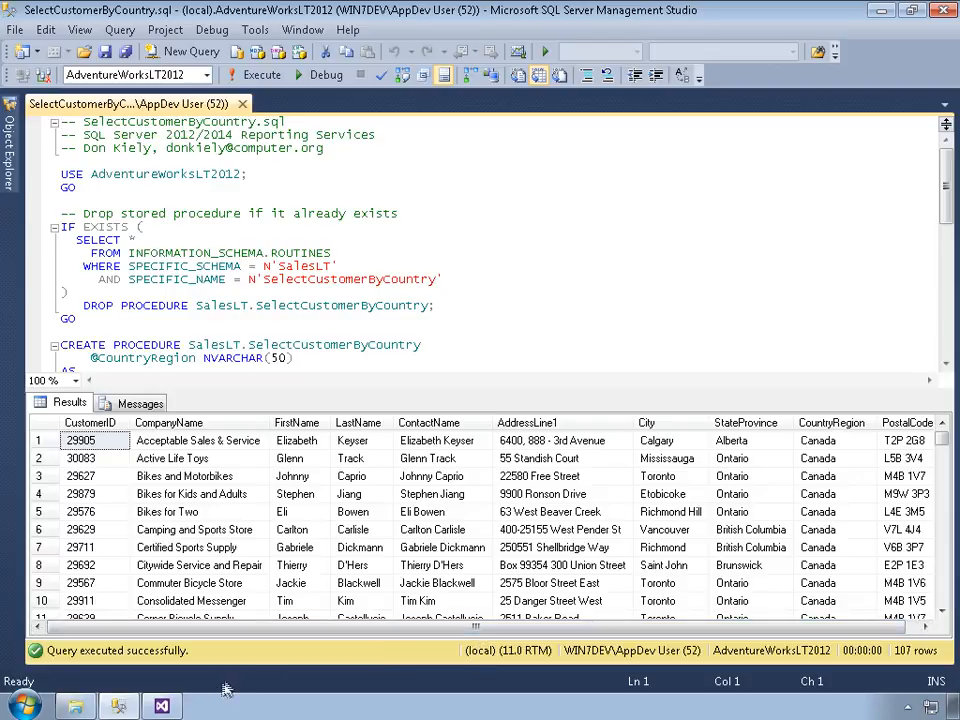
{"action": "left_click", "coordinate": [163, 706]}
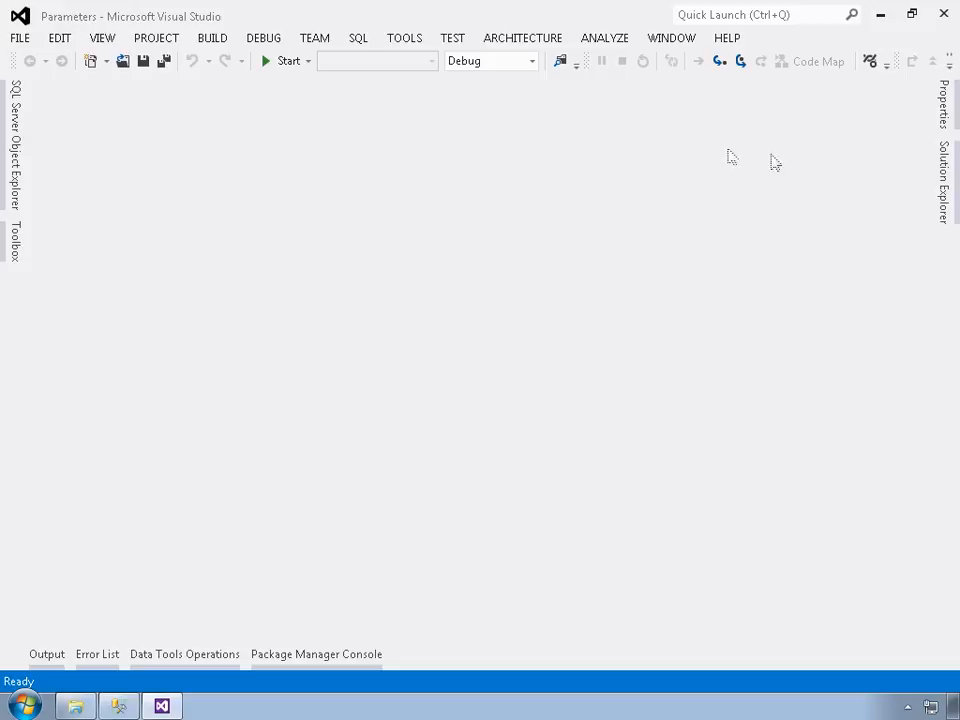
Step: Start adding a new item to the project's Reports folder, choosing the empty Report template
{"action": "left_click", "coordinate": [944, 186]}
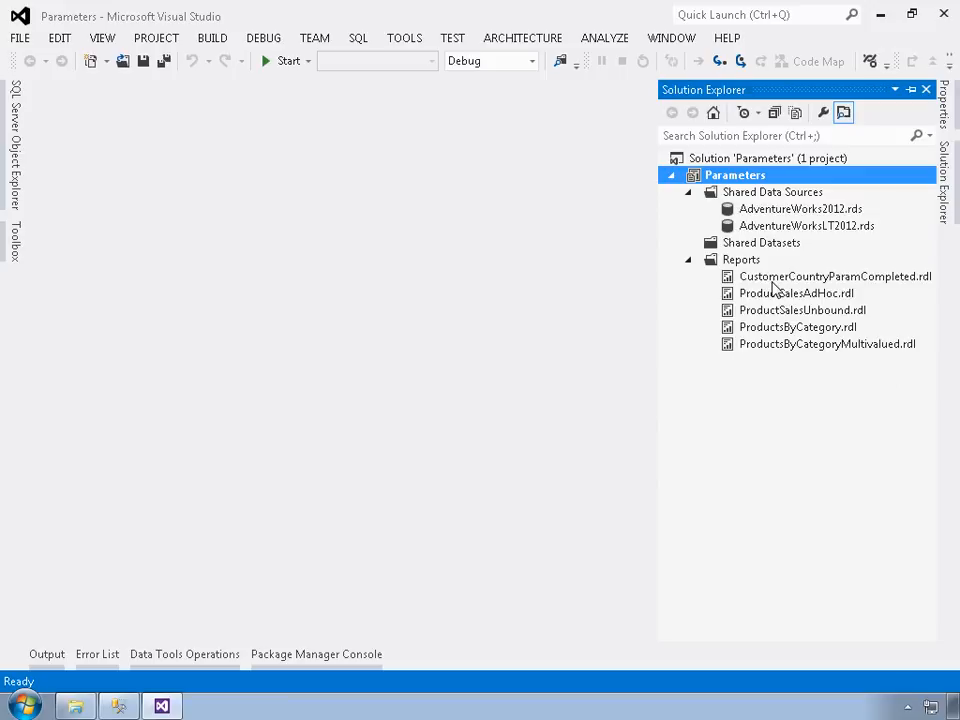
{"action": "right_click", "coordinate": [742, 262]}
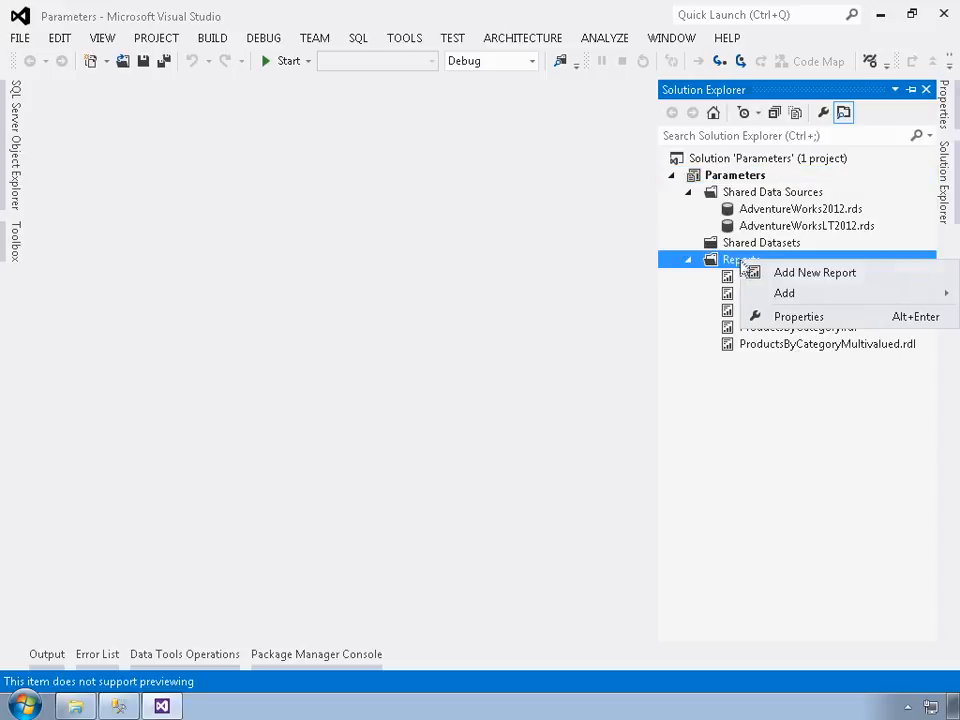
{"action": "mouse_move", "coordinate": [786, 300]}
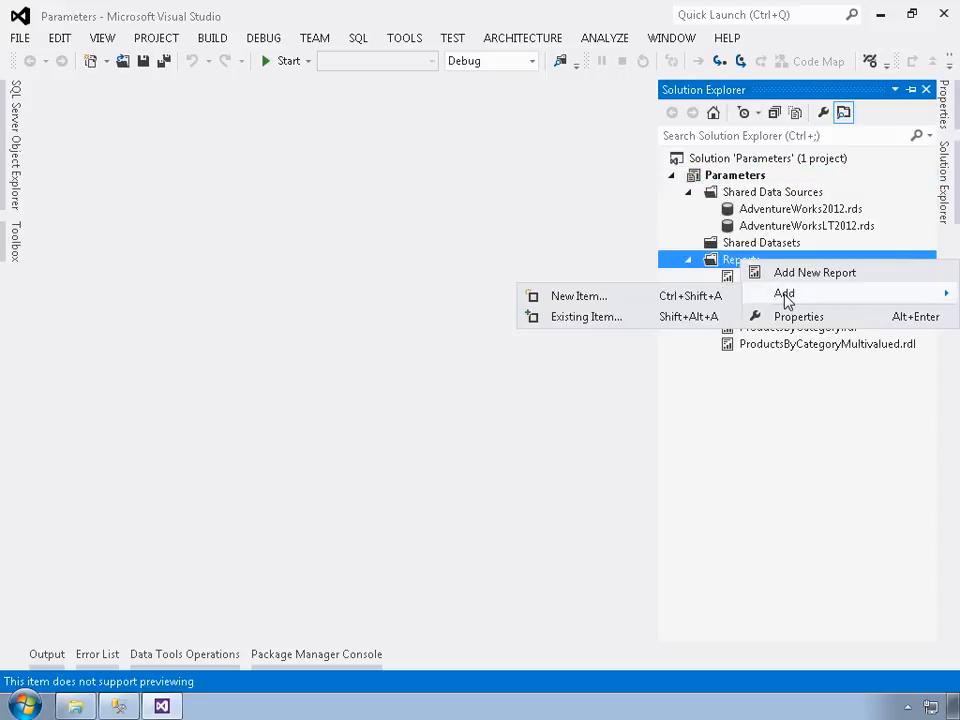
{"action": "left_click", "coordinate": [576, 299]}
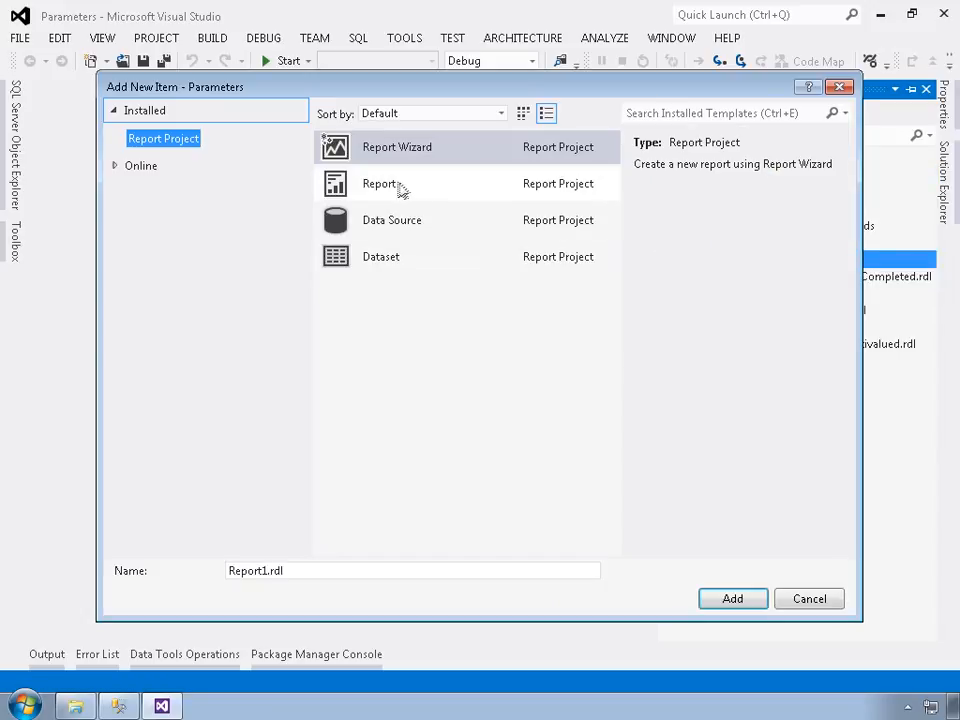
{"action": "left_click", "coordinate": [398, 190]}
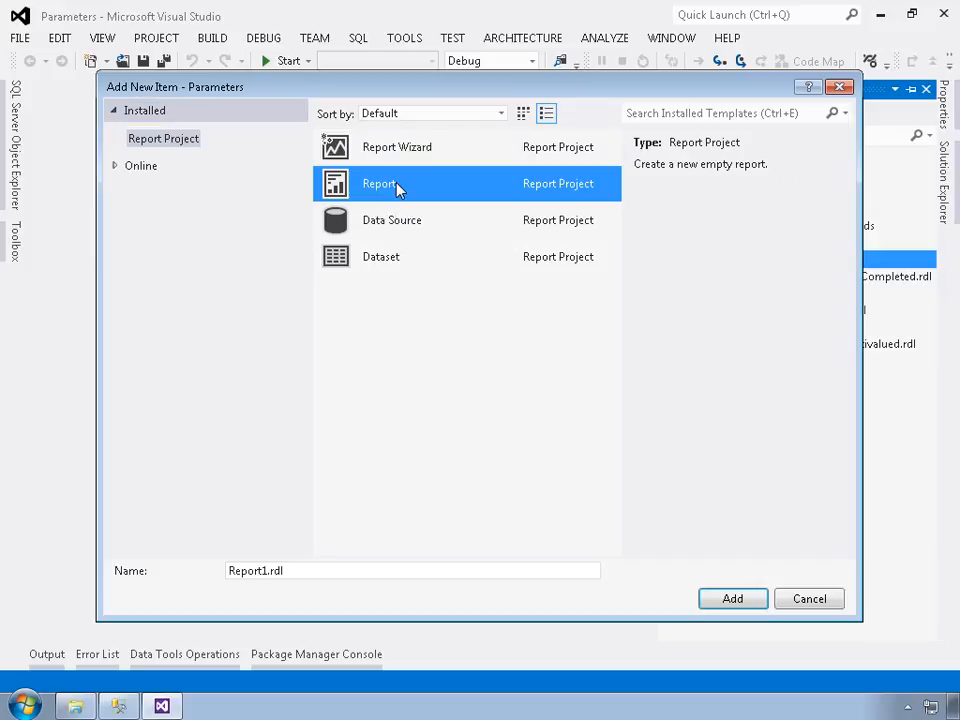
Step: Name the new report CustomerCountryParam.rdl and add it to the project
{"action": "left_click", "coordinate": [273, 571]}
{"action": "left_click_drag", "start_coordinate": [263, 578], "coordinate": [225, 579]}
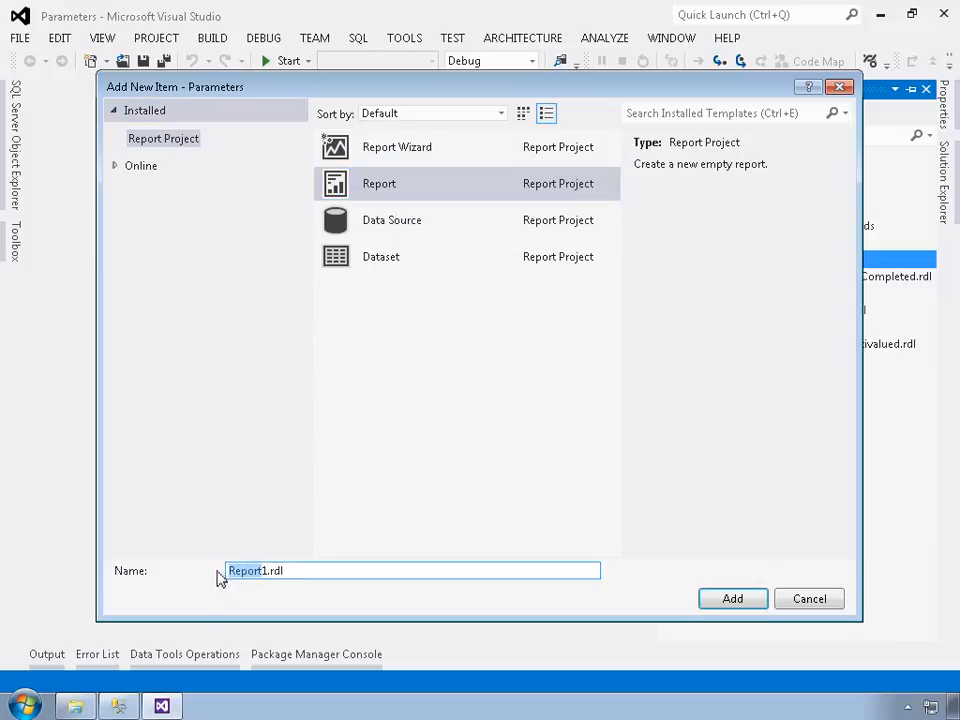
{"action": "key", "text": "BackSpace"}
{"action": "key", "text": "Delete"}
{"action": "key", "text": "Delete"}
{"action": "key", "text": "Delete"}
{"action": "key", "text": "Delete"}
{"action": "key", "text": "Delete"}
{"action": "key", "text": "ctrl+z"}
{"action": "type", "text": "CustomerCountryParam"}
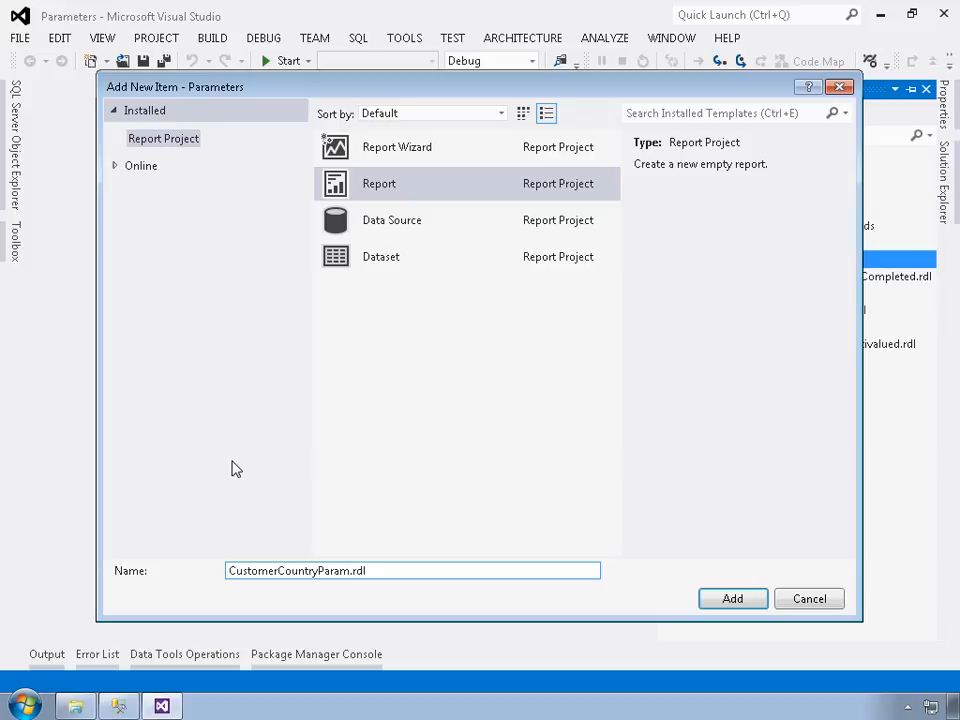
{"action": "left_click", "coordinate": [730, 600]}
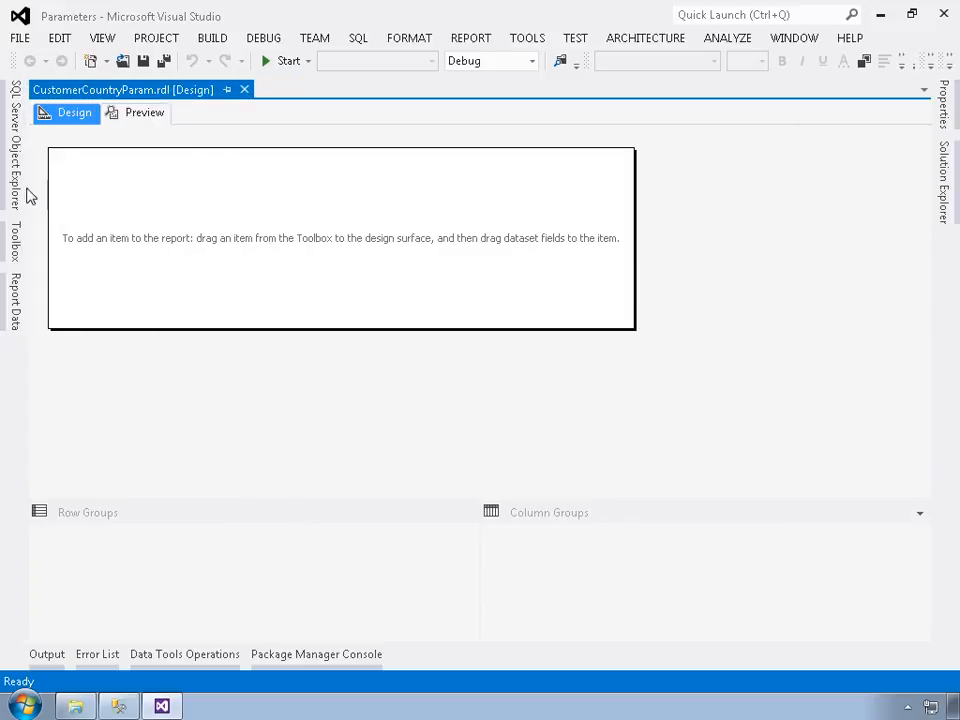
Step: Place a table near the upper-left corner of the report body and name its dataset SelectCustomerByCountryDataset
{"action": "left_click", "coordinate": [19, 244]}
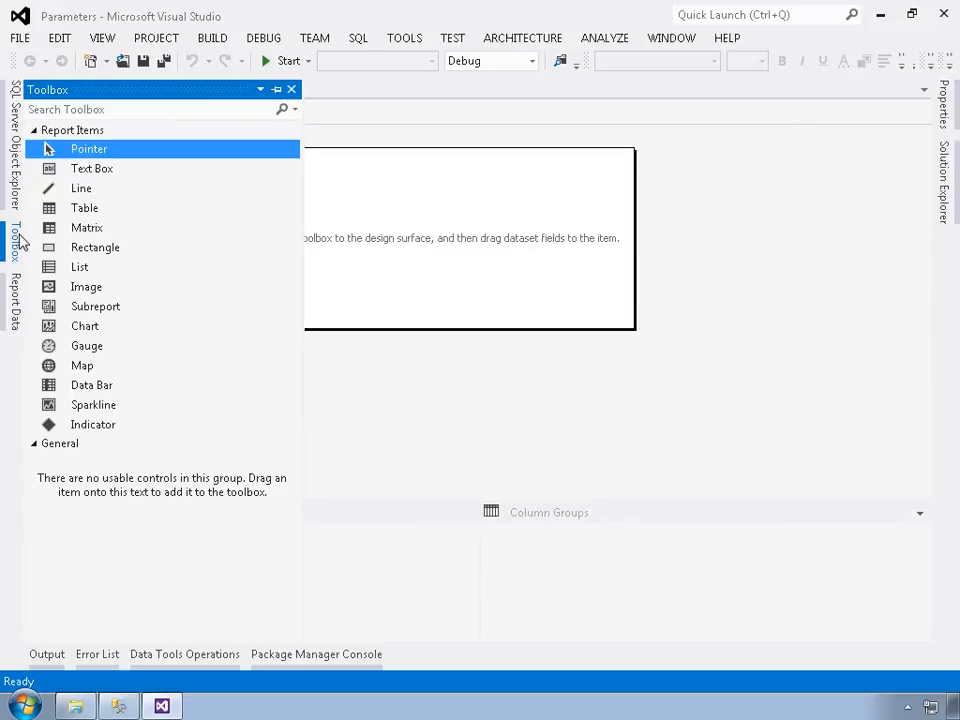
{"action": "left_click_drag", "start_coordinate": [80, 215], "coordinate": [100, 178]}
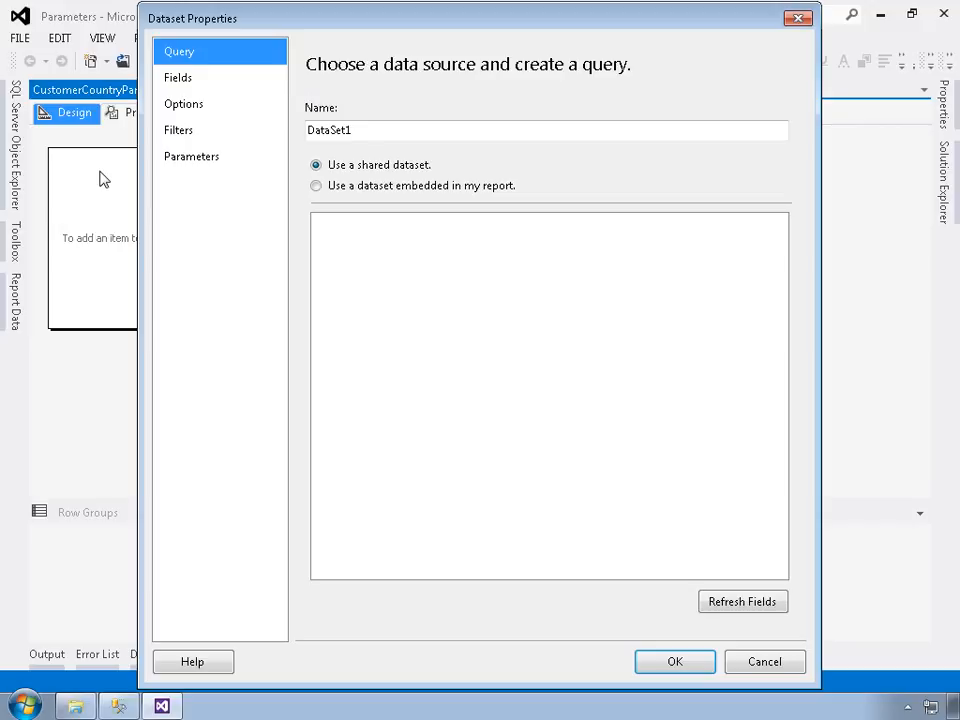
{"action": "double_click", "coordinate": [403, 137]}
{"action": "type", "text": "SelectCu"}
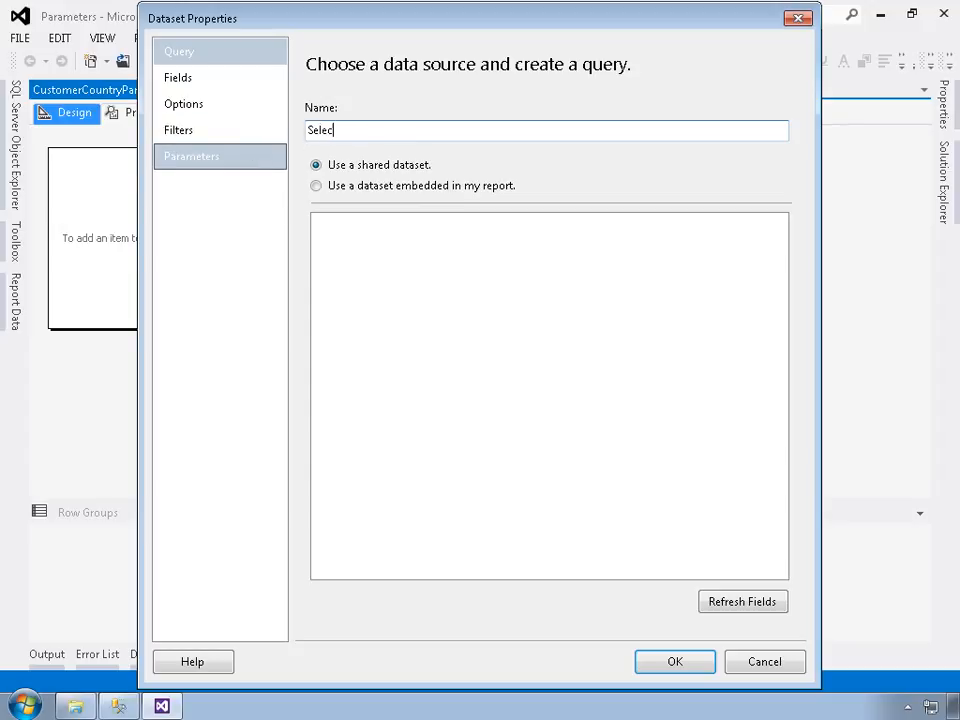
{"action": "type", "text": "stomerByCountryDataset"}
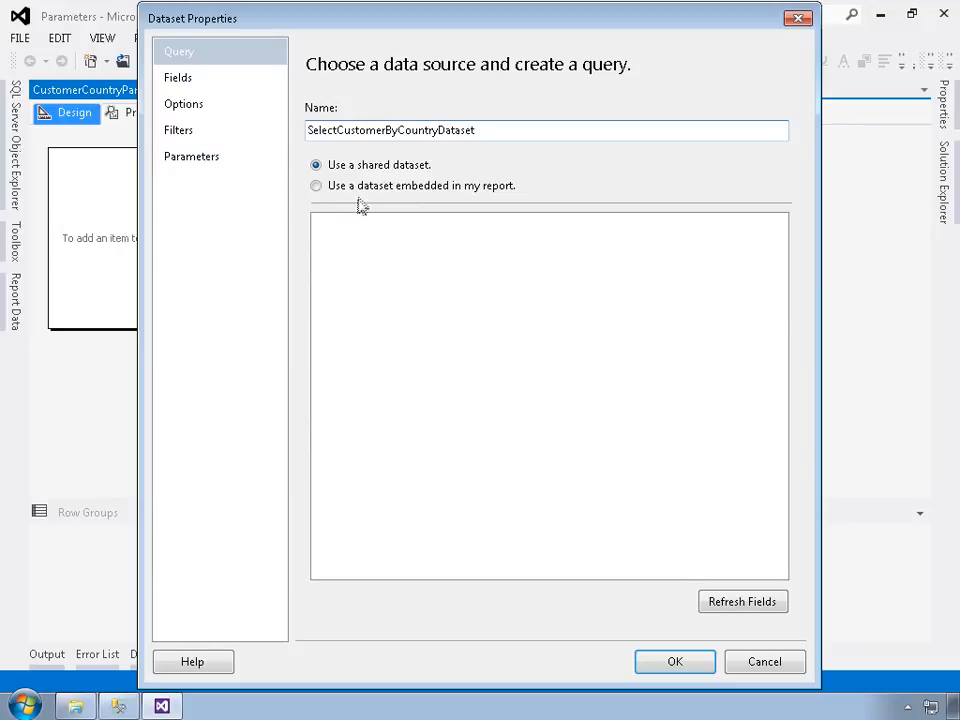
Step: Make the dataset embedded in the report and create a new data source for it named AdventureWorksLT2012
{"action": "left_click", "coordinate": [363, 196]}
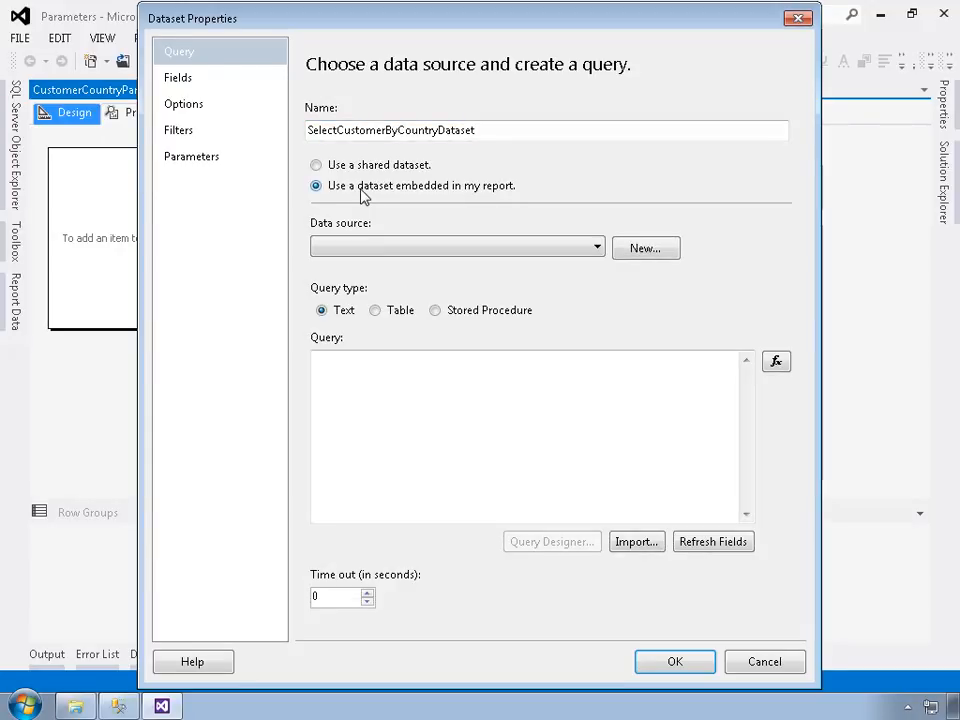
{"action": "left_click", "coordinate": [421, 250]}
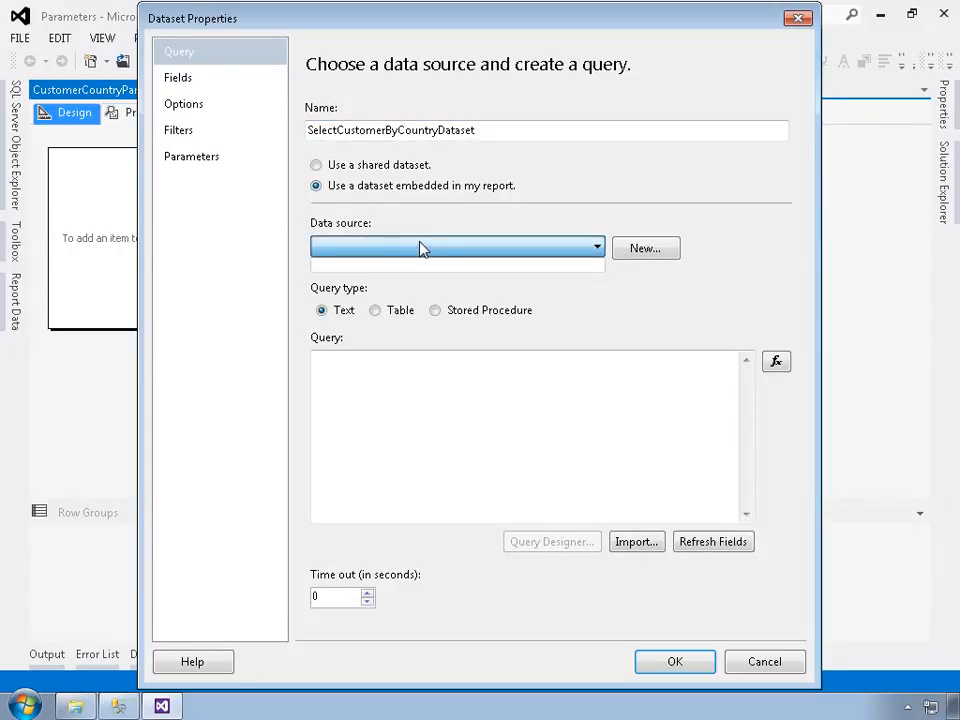
{"action": "left_click", "coordinate": [650, 252]}
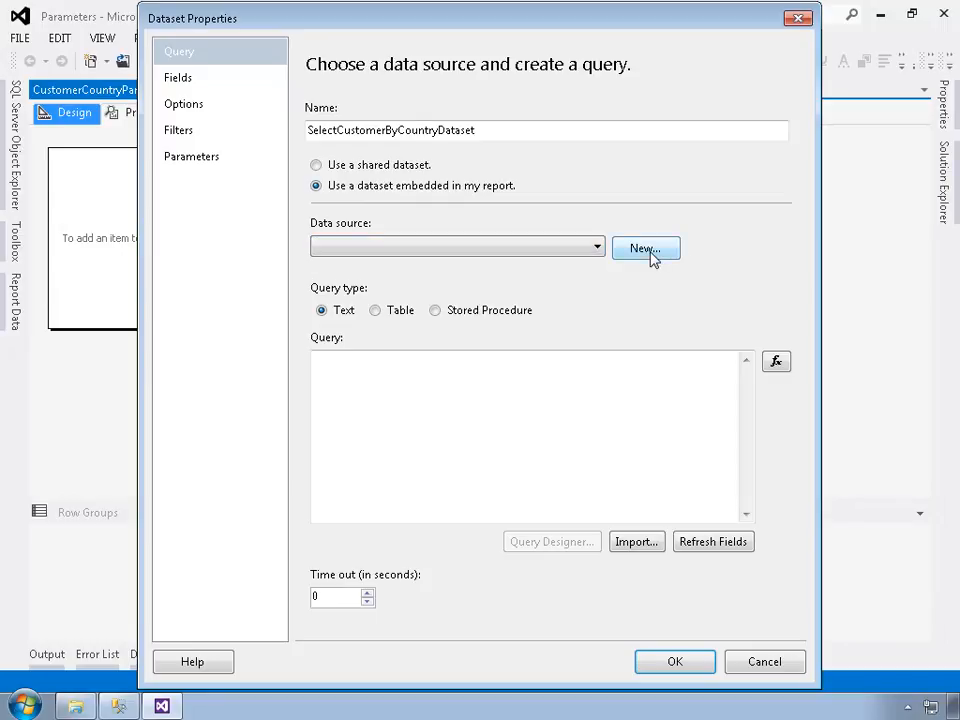
{"action": "left_click", "coordinate": [650, 252]}
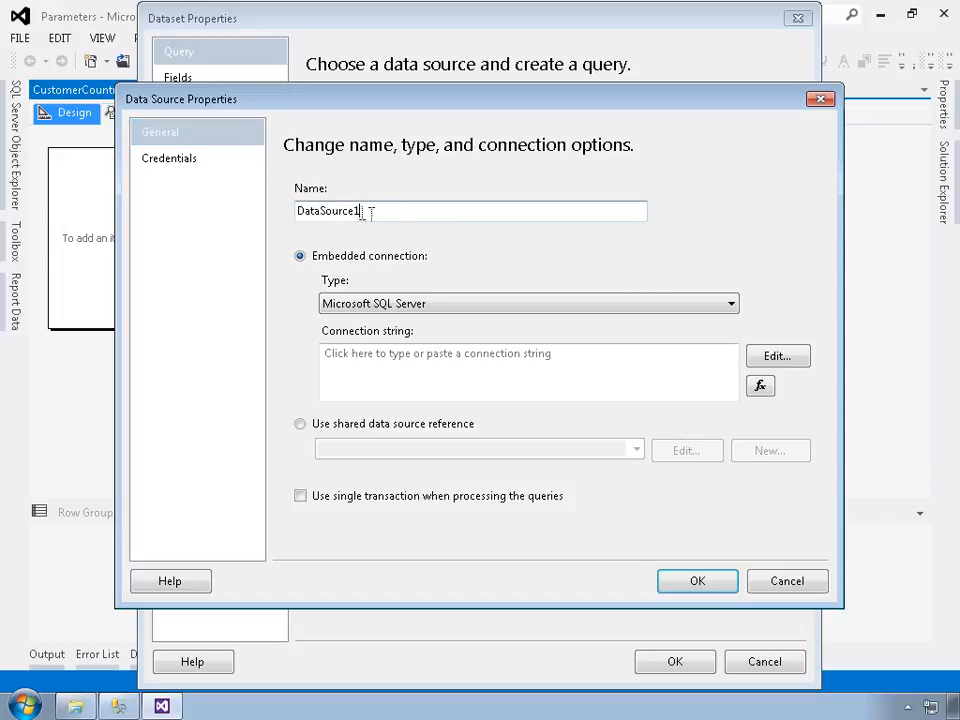
{"action": "left_click_drag", "start_coordinate": [392, 212], "coordinate": [262, 210]}
{"action": "type", "text": "Adver"}
{"action": "type", "text": "tureWorksLT2012"}
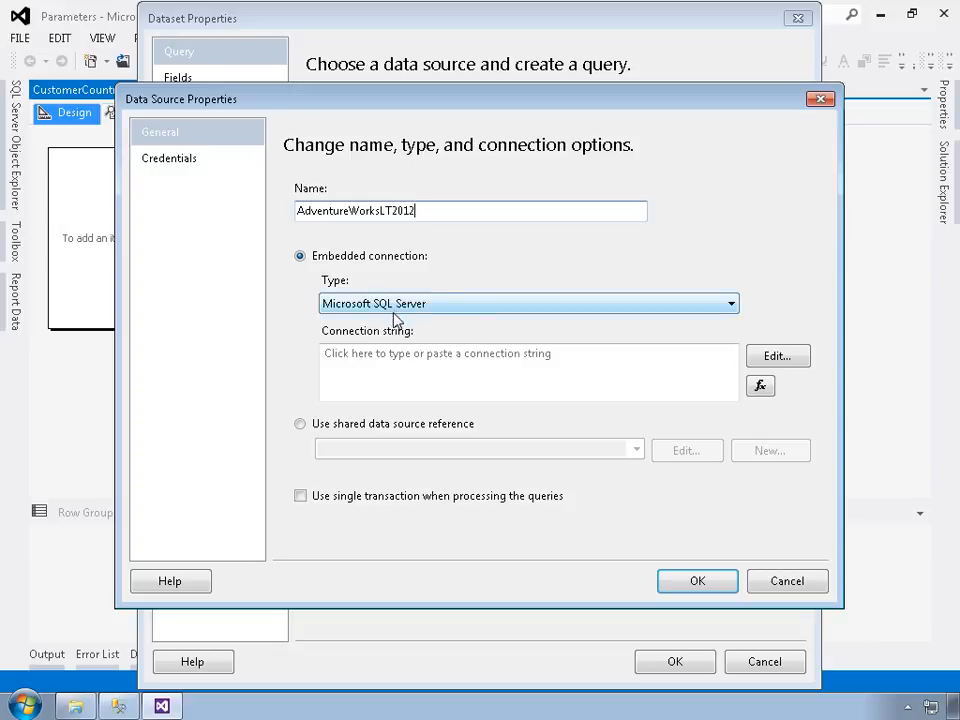
Step: Point the new data source to the shared data source reference AdventureWorksLT2012 and accept it
{"action": "left_click", "coordinate": [377, 425]}
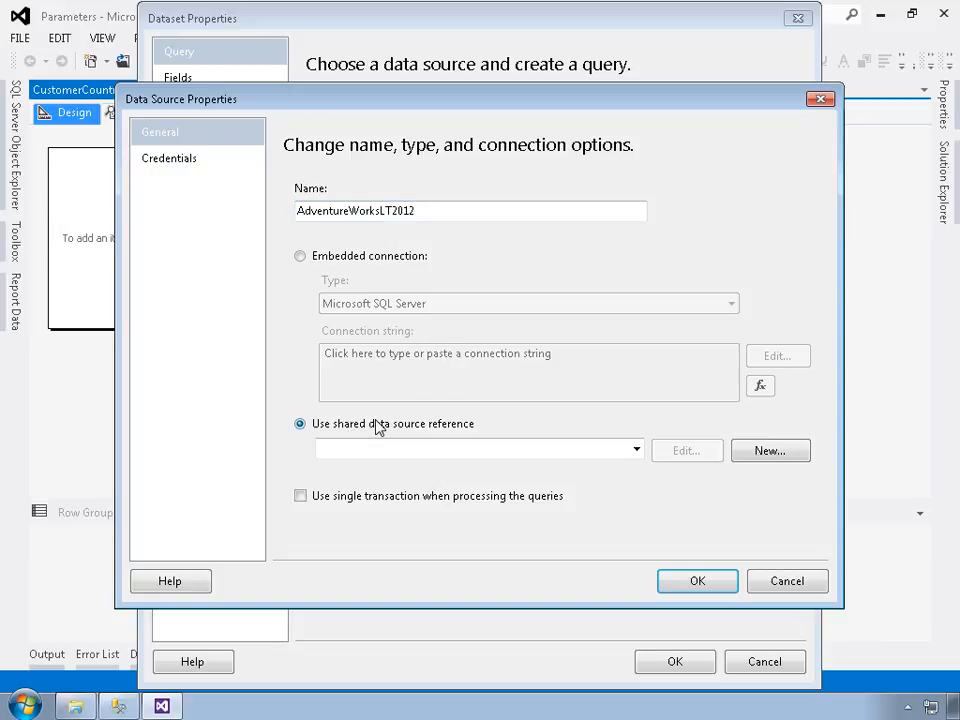
{"action": "left_click", "coordinate": [635, 451]}
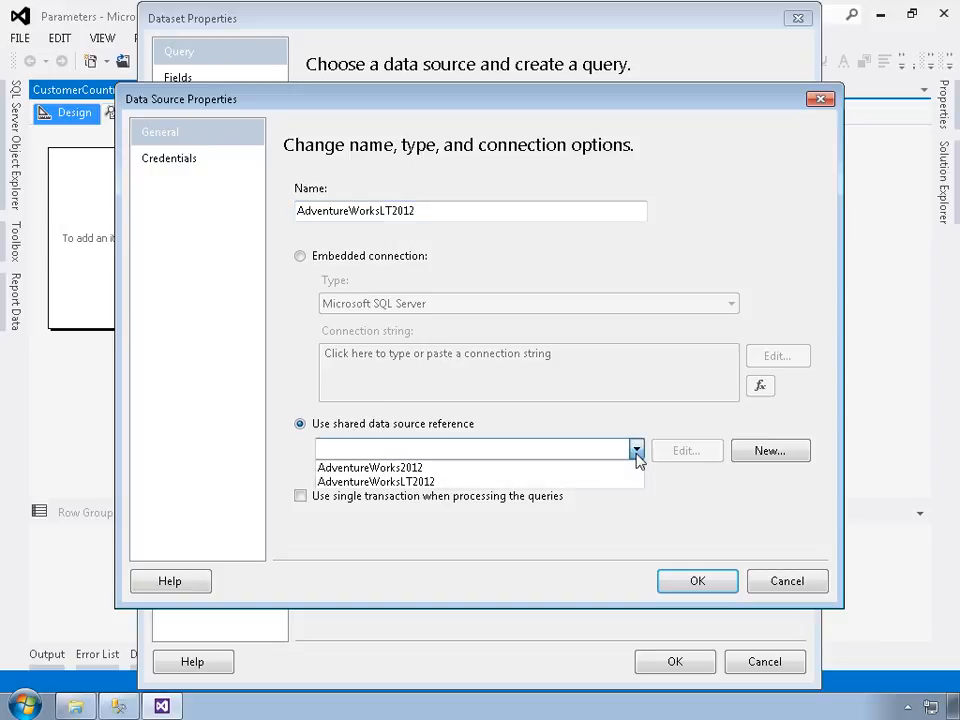
{"action": "left_click", "coordinate": [418, 483]}
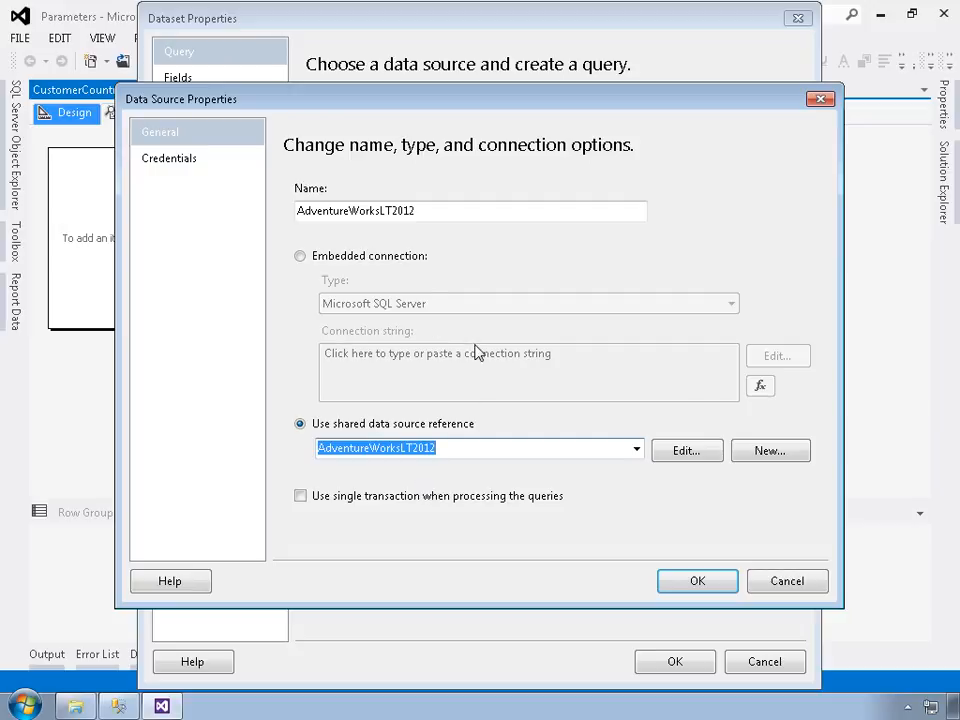
{"action": "left_click", "coordinate": [687, 583]}
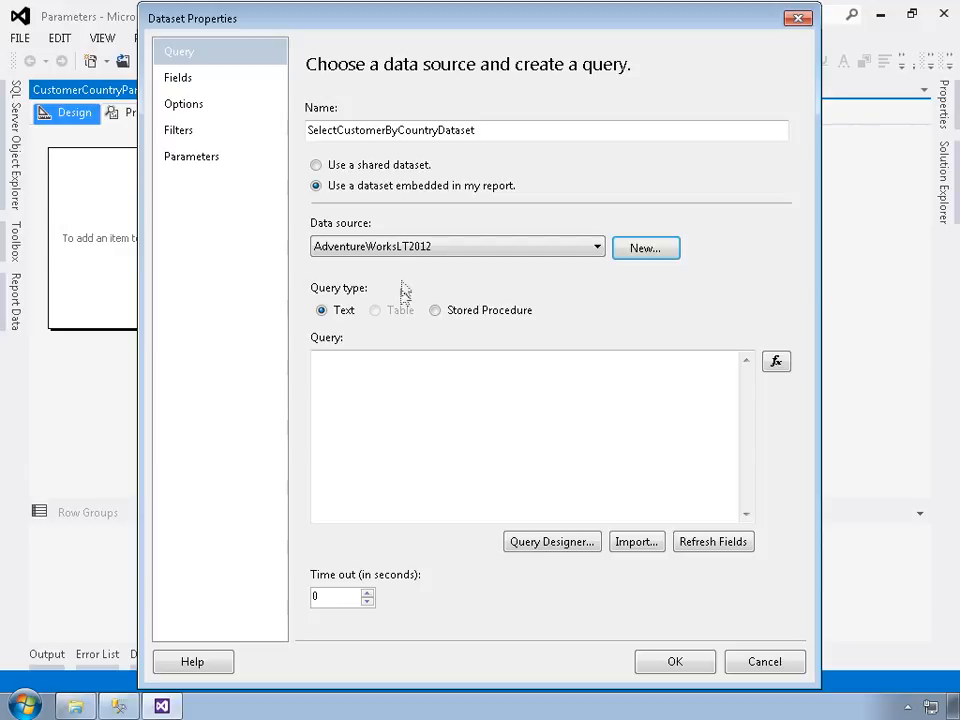
Step: Set the dataset's query type to Stored Procedure and select SalesLT.SelectCustomerByCountry
{"action": "left_click", "coordinate": [436, 312]}
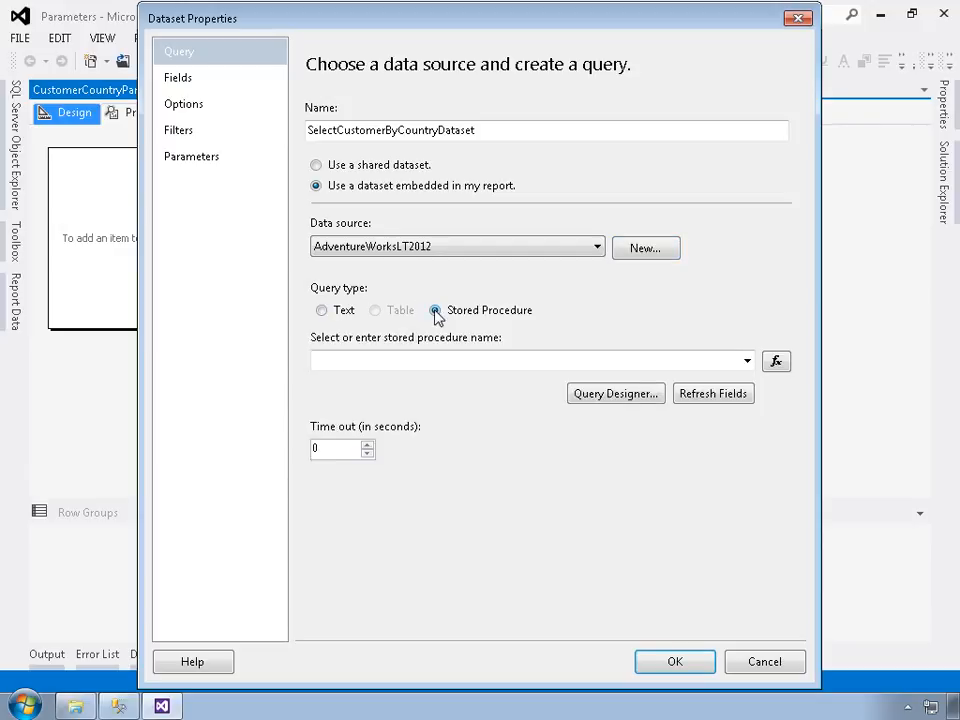
{"action": "left_click", "coordinate": [747, 362]}
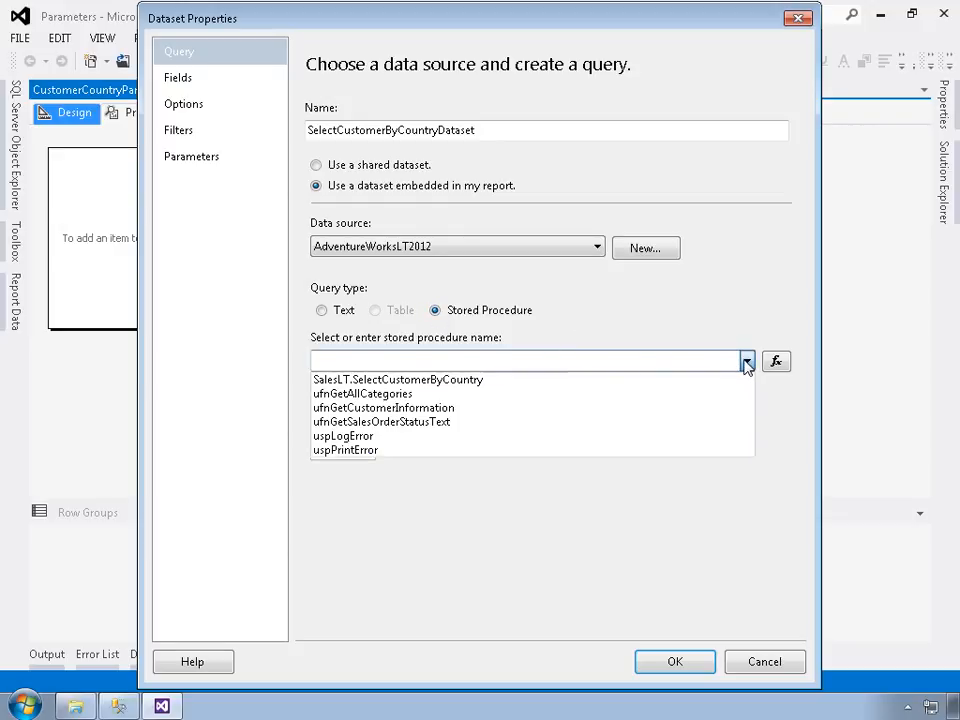
{"action": "left_click", "coordinate": [381, 380]}
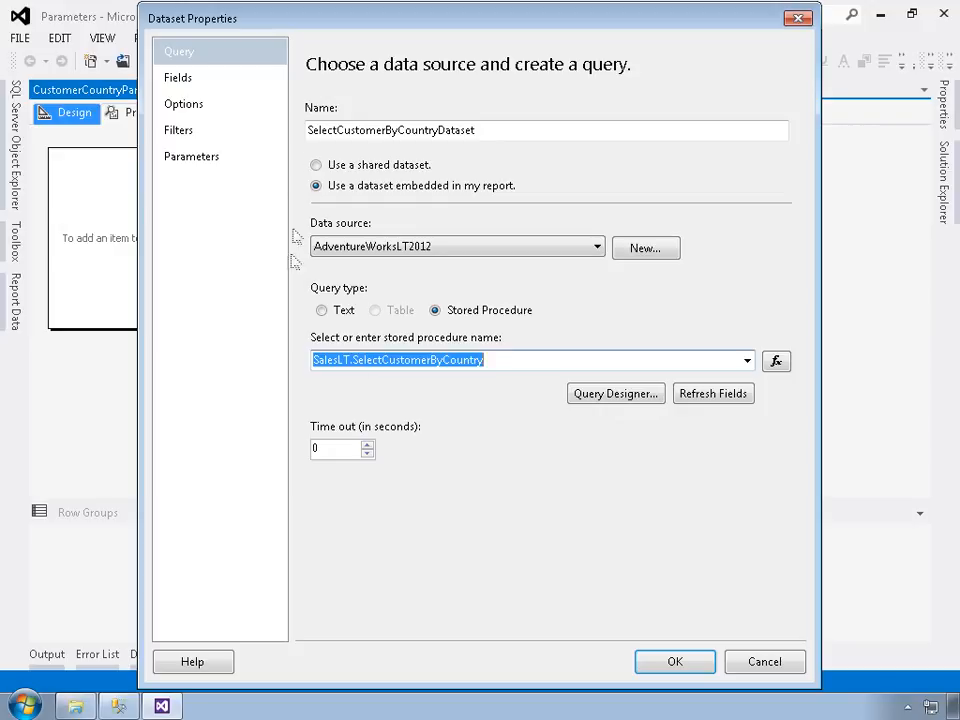
{"action": "left_click", "coordinate": [195, 157]}
Step: Test the stored procedure in the Query Designer with the country parameter set to Canada, and accept the dataset
{"action": "left_click", "coordinate": [615, 394]}
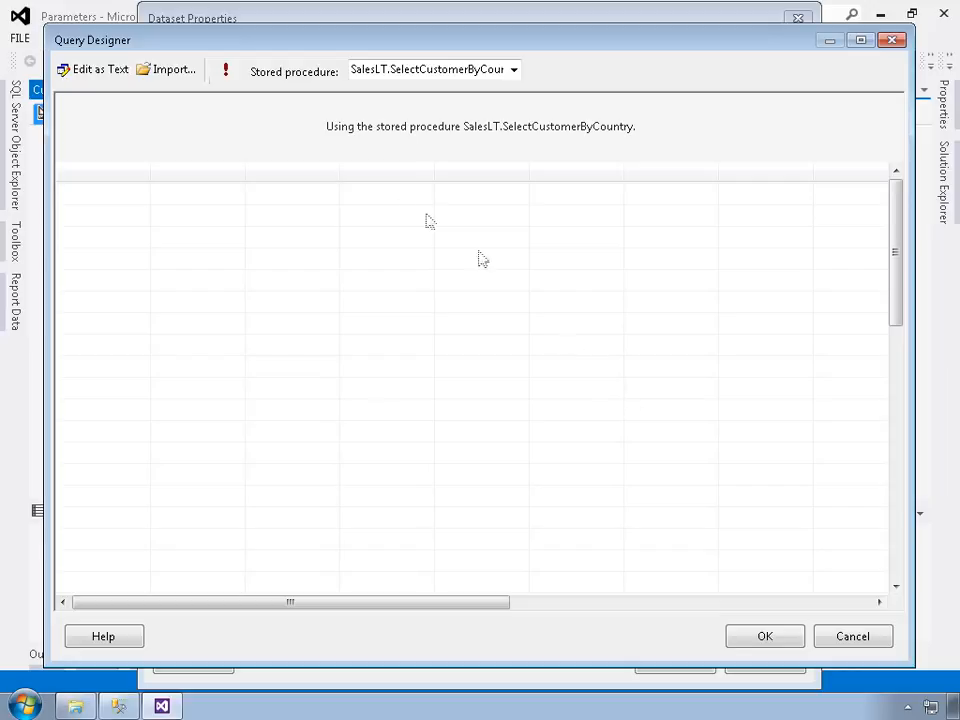
{"action": "left_click", "coordinate": [223, 72]}
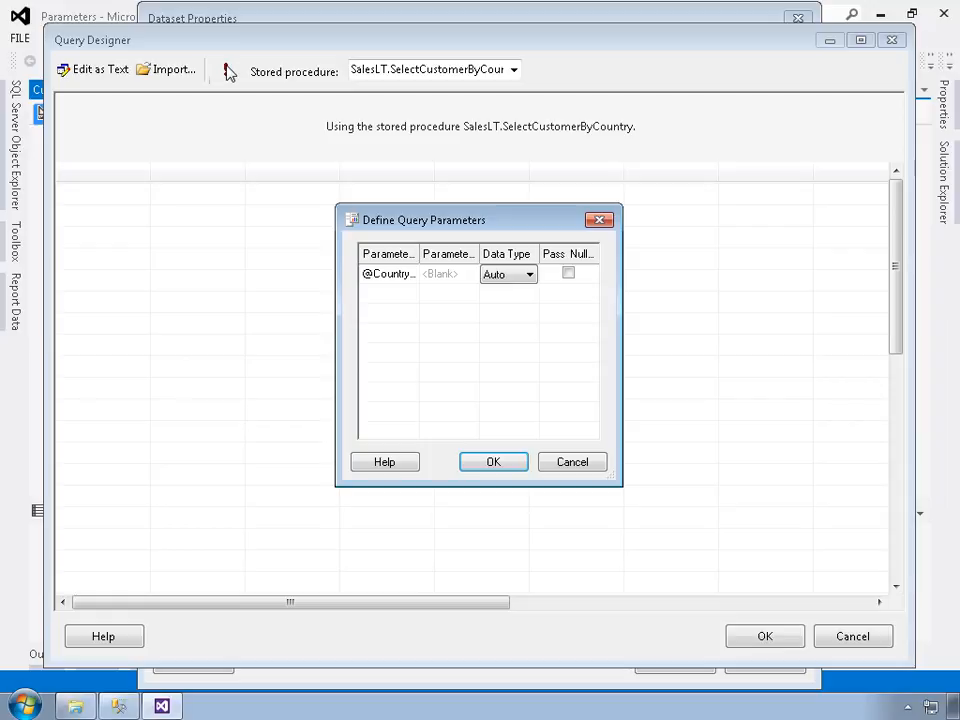
{"action": "left_click", "coordinate": [440, 276]}
{"action": "type", "text": "Canada"}
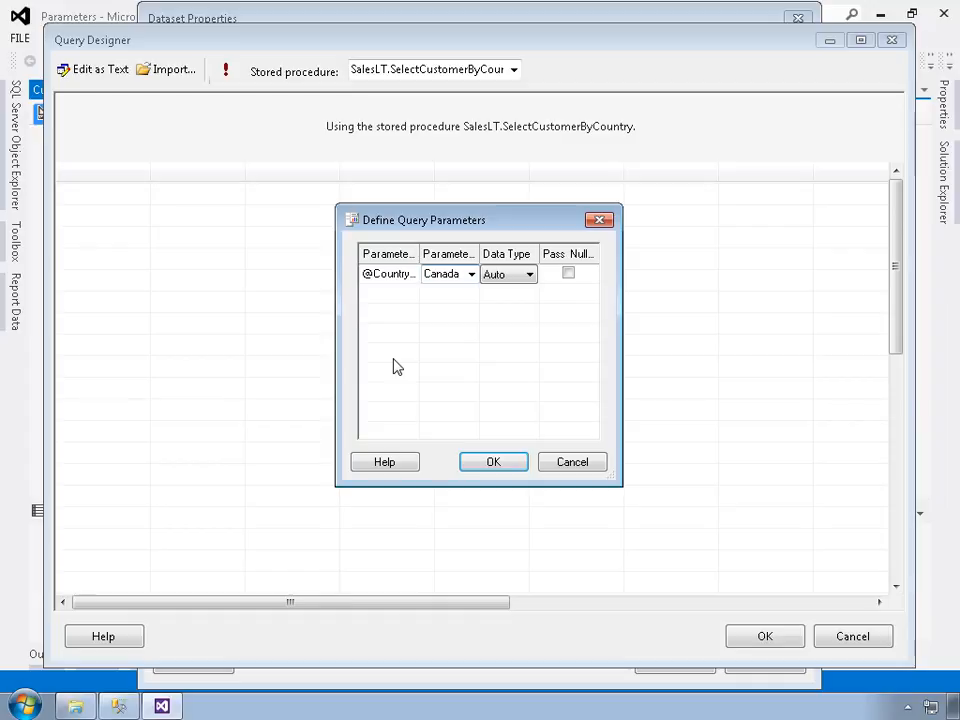
{"action": "left_click", "coordinate": [489, 467]}
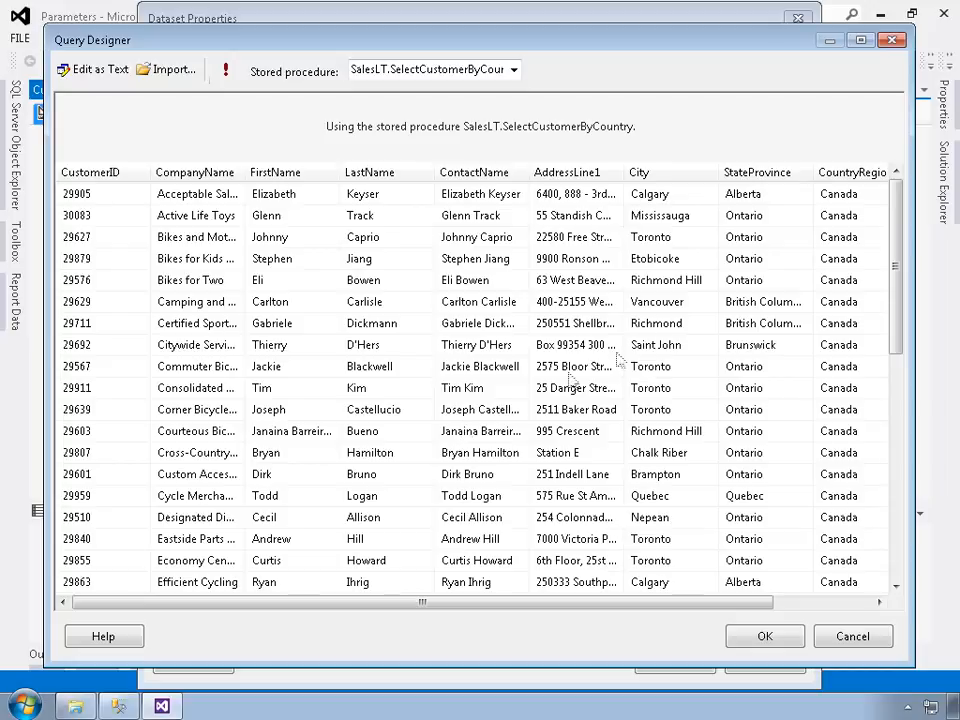
{"action": "left_click_drag", "start_coordinate": [893, 241], "coordinate": [878, 210]}
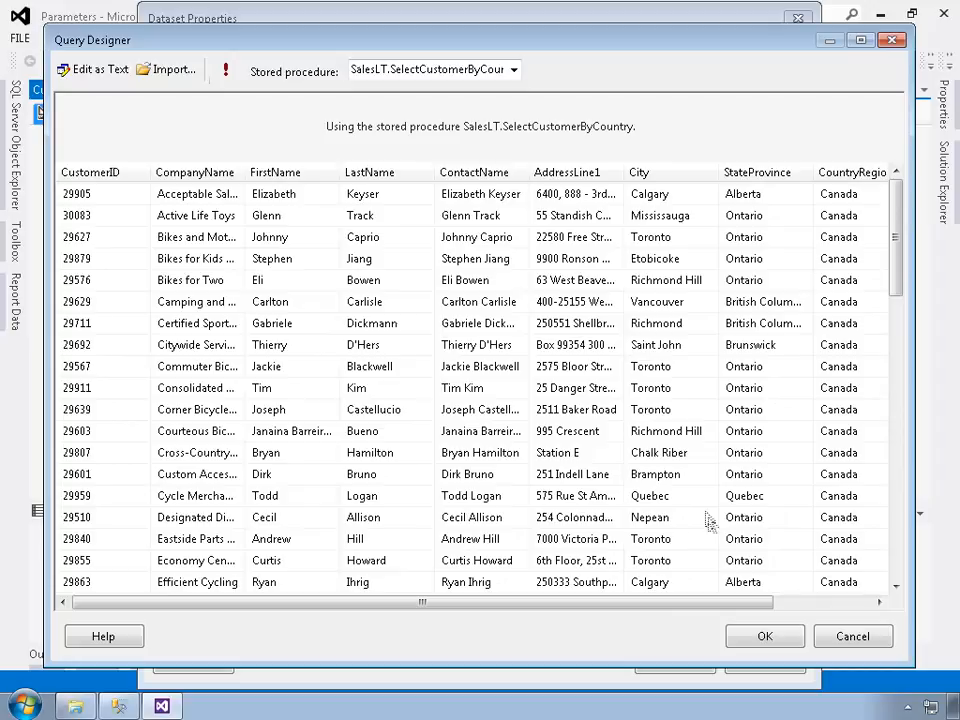
{"action": "left_click", "coordinate": [786, 639]}
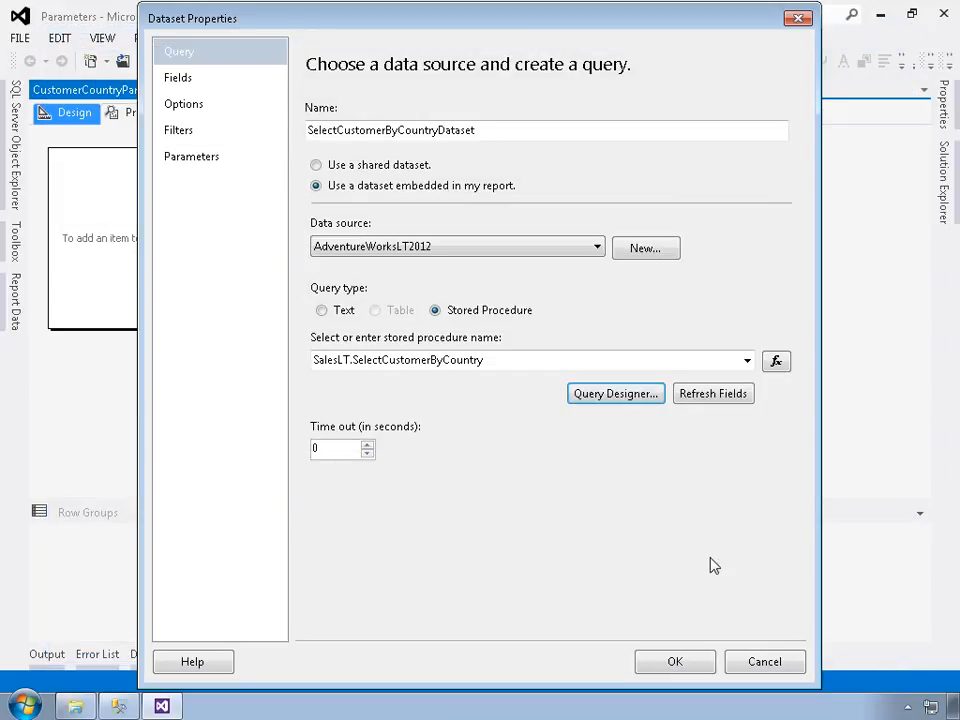
{"action": "left_click", "coordinate": [674, 664]}
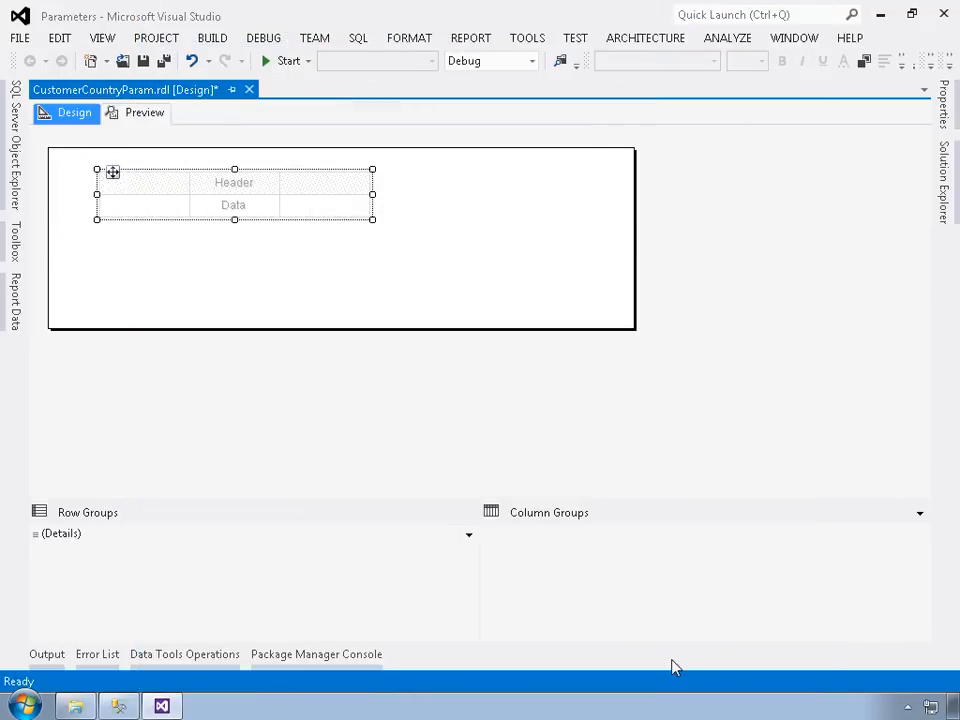
Step: Expand the report's data sources, datasets and parameters, select the CountryRegion parameter, and keep the report data docked open
{"action": "left_click", "coordinate": [17, 310]}
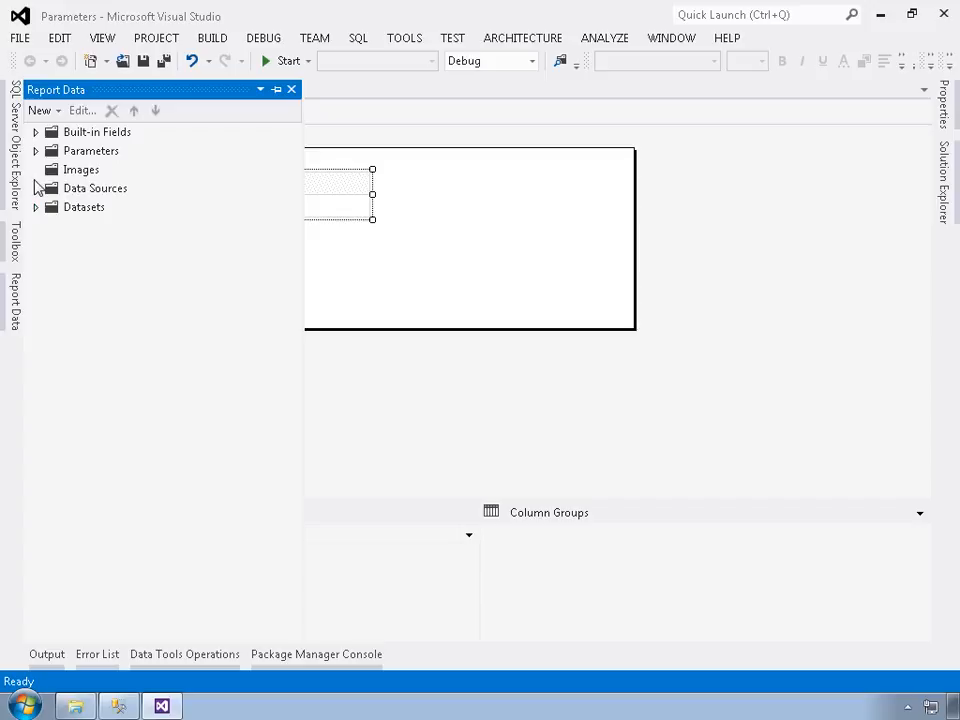
{"action": "left_click", "coordinate": [36, 189]}
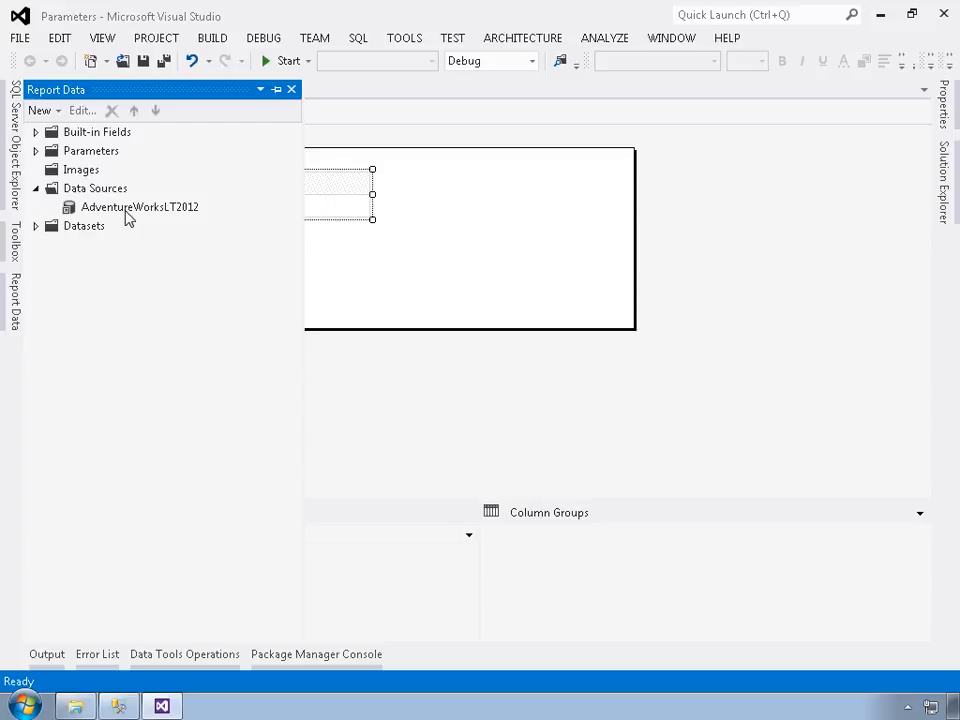
{"action": "left_click", "coordinate": [36, 228]}
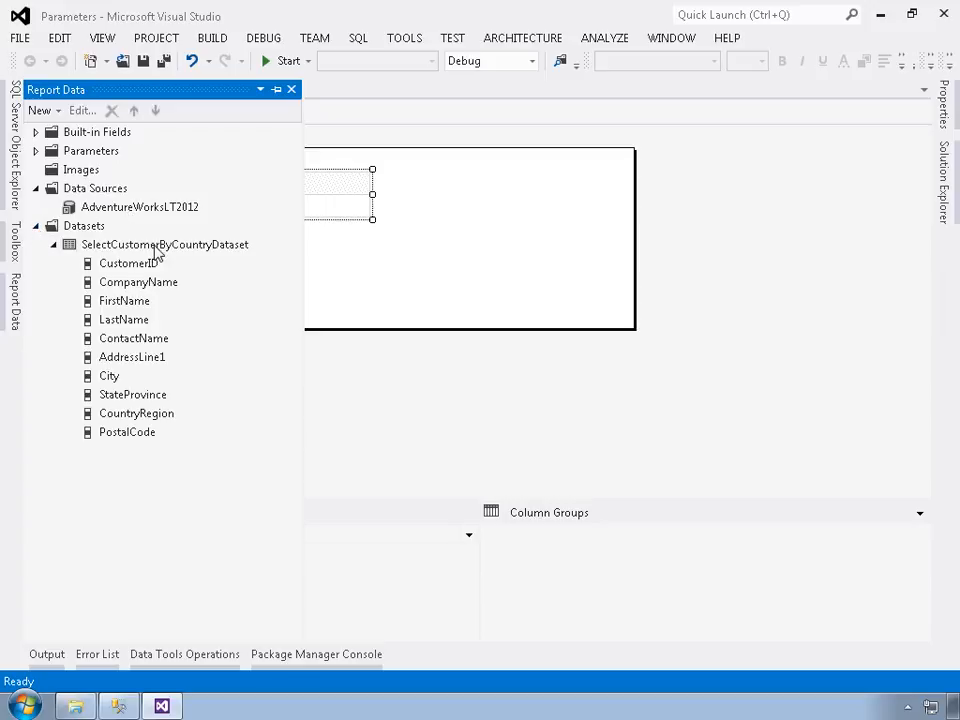
{"action": "left_click", "coordinate": [36, 151]}
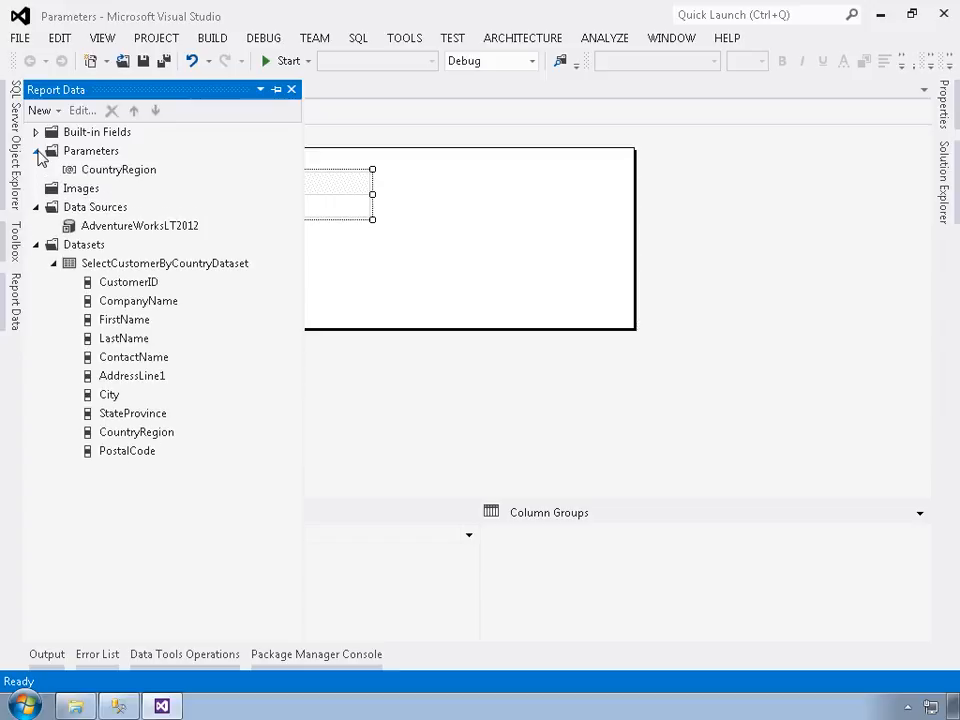
{"action": "left_click", "coordinate": [95, 172]}
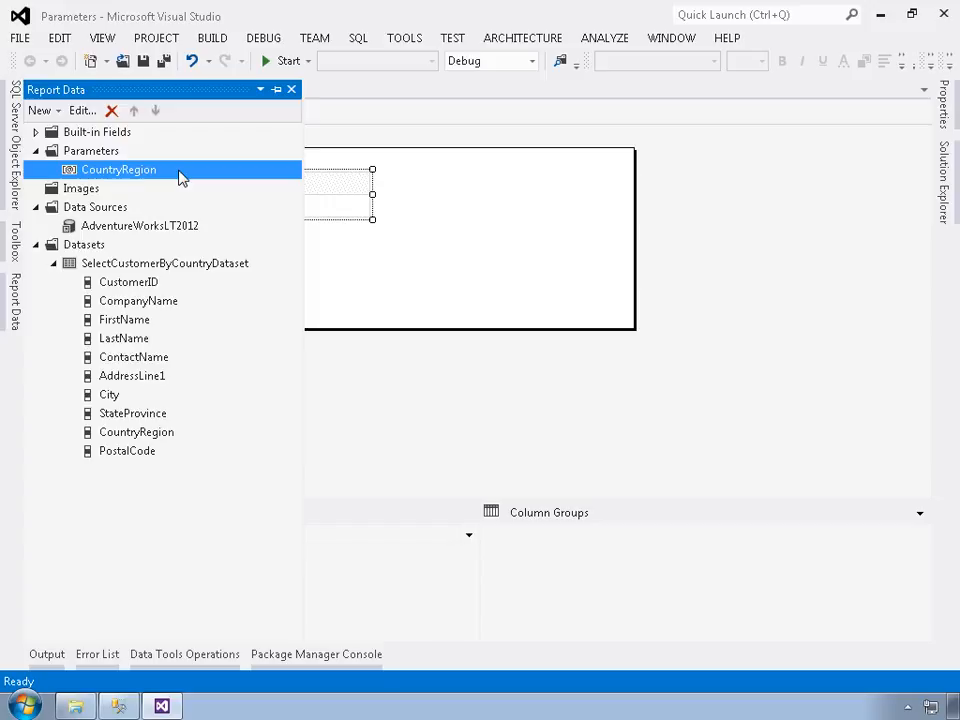
{"action": "left_click", "coordinate": [277, 89]}
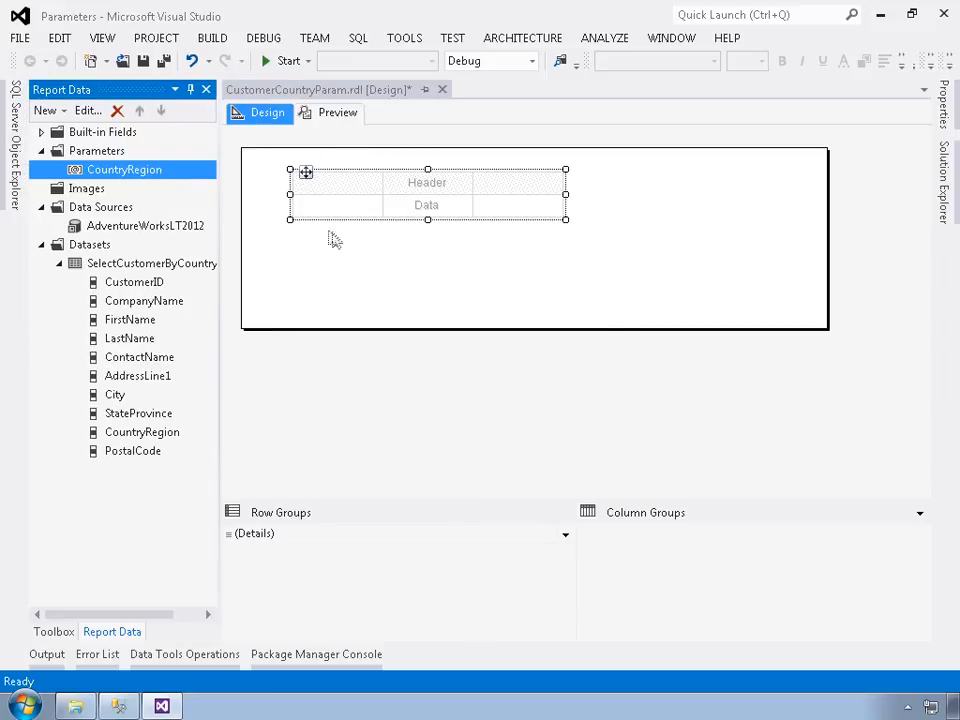
Step: Fill the table's three columns with the dataset fields CustomerID, CompanyName and ContactName
{"action": "left_click_drag", "start_coordinate": [139, 281], "coordinate": [320, 212]}
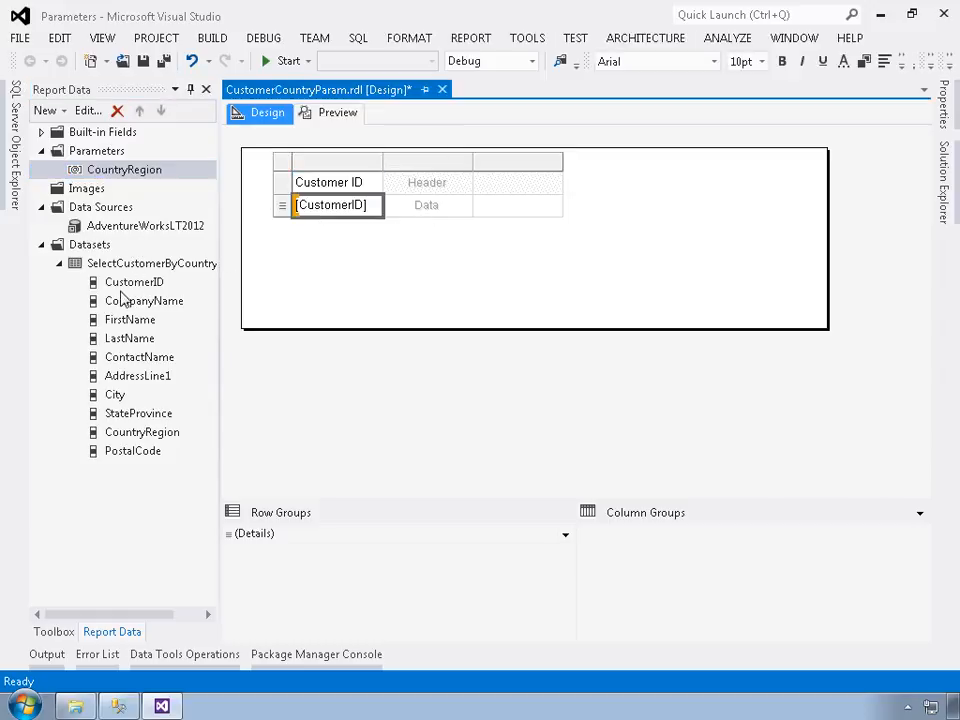
{"action": "left_click_drag", "start_coordinate": [130, 316], "coordinate": [407, 207]}
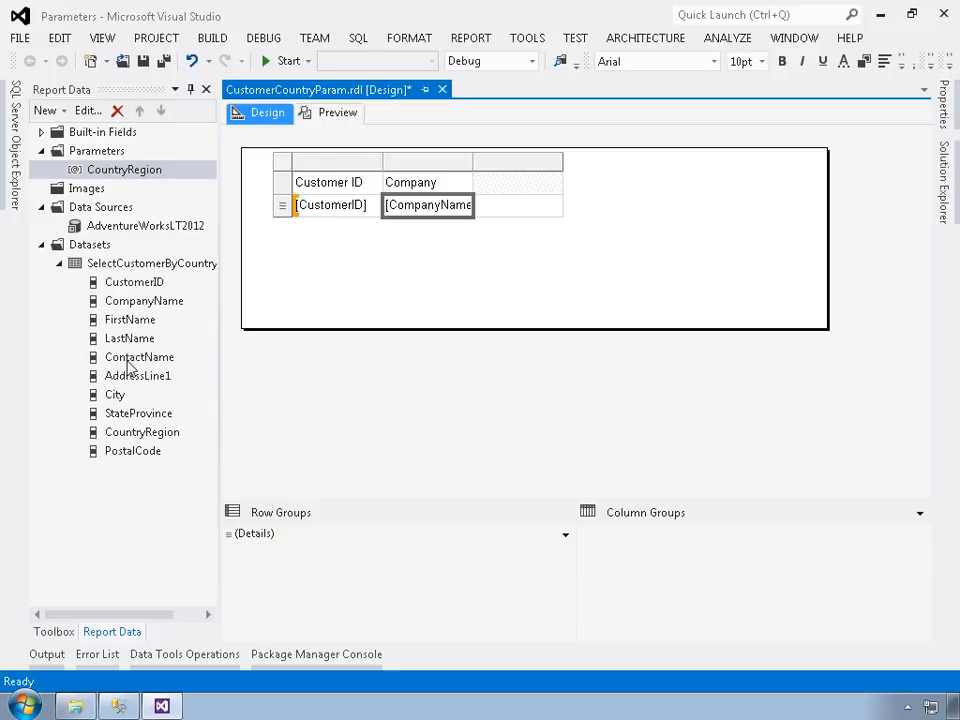
{"action": "left_click_drag", "start_coordinate": [128, 360], "coordinate": [521, 217]}
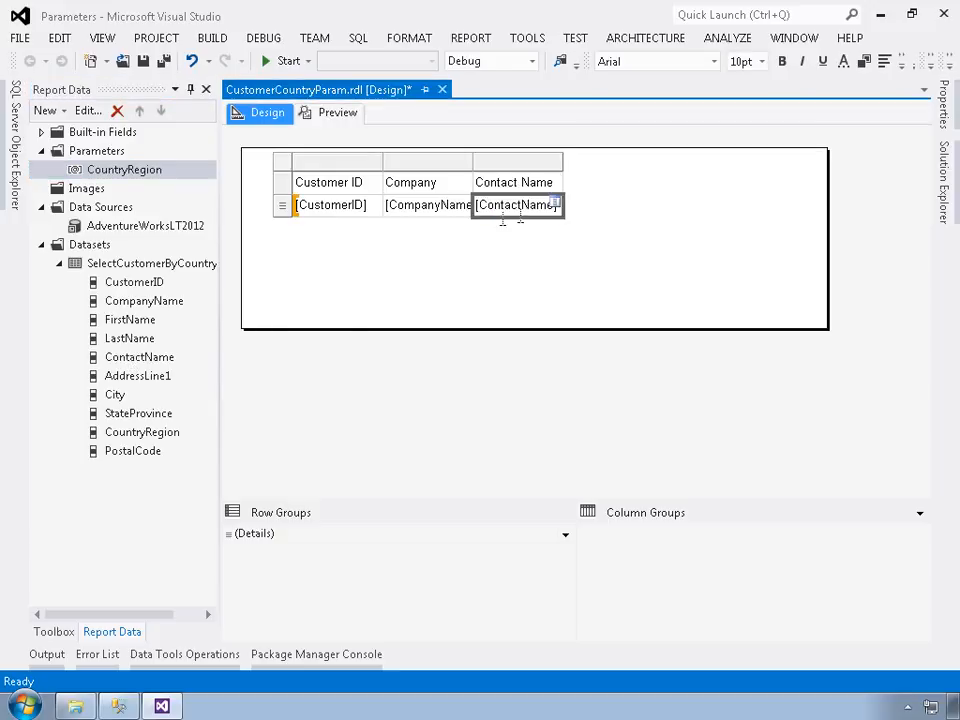
Step: Append table columns for the City, StateProvince, PostalCode and CountryRegion fields, removing the stray text box dropped outside the table
{"action": "left_click_drag", "start_coordinate": [118, 396], "coordinate": [563, 199]}
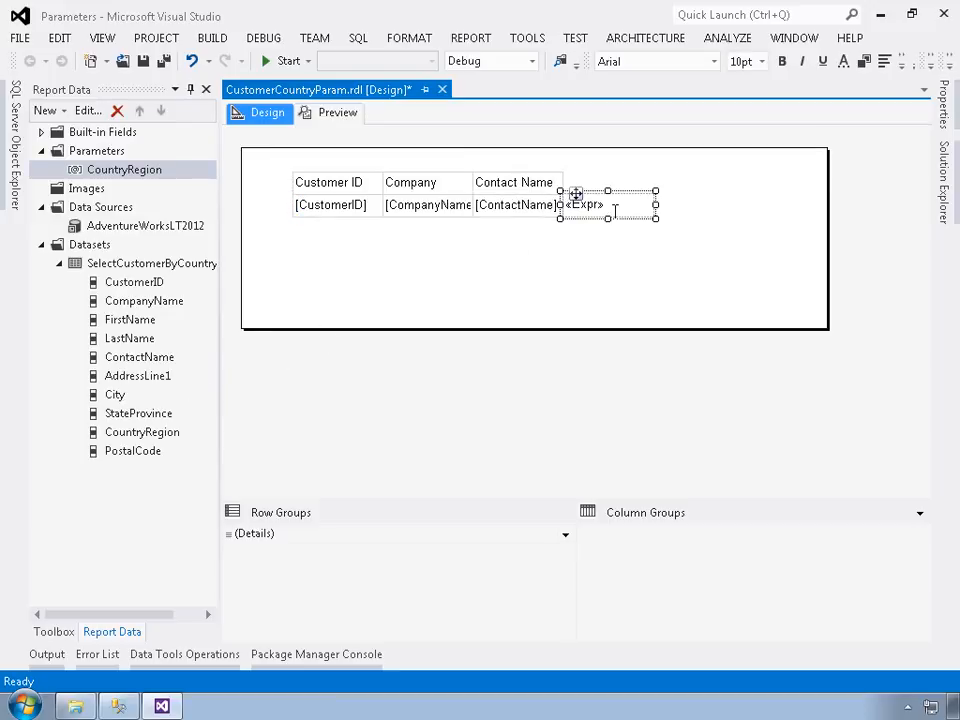
{"action": "key", "text": "Delete"}
{"action": "left_click_drag", "start_coordinate": [112, 396], "coordinate": [556, 205]}
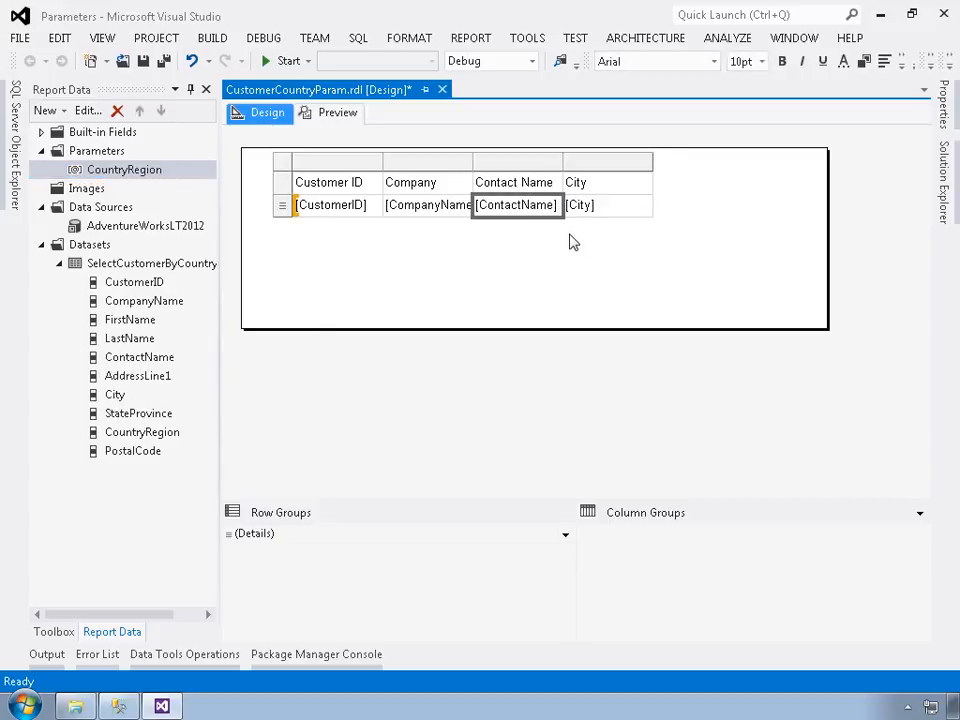
{"action": "left_click_drag", "start_coordinate": [101, 412], "coordinate": [656, 210]}
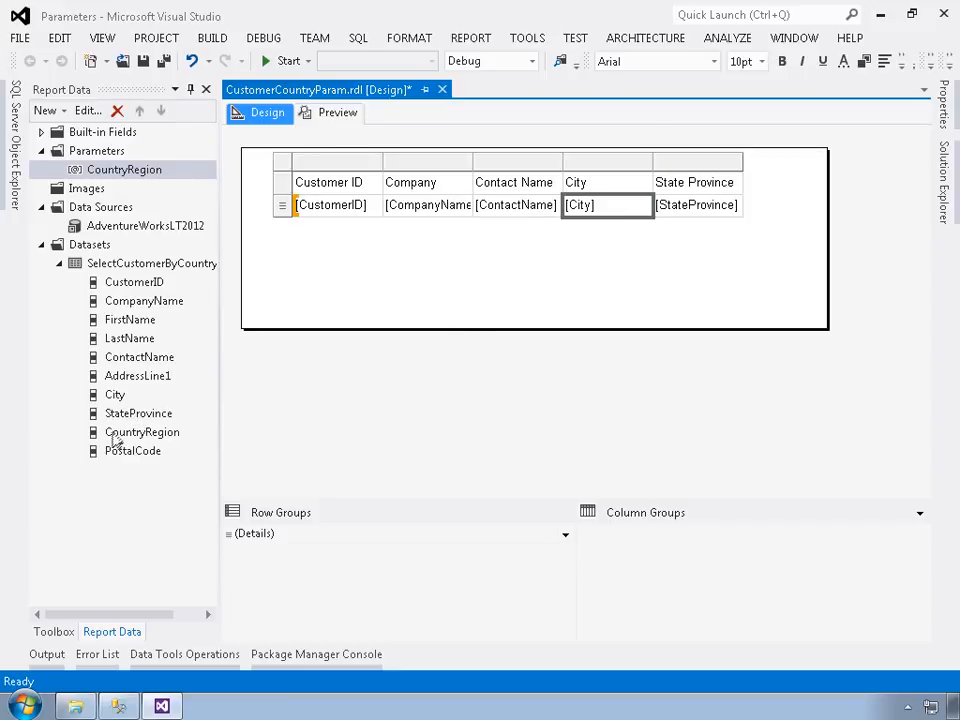
{"action": "left_click_drag", "start_coordinate": [127, 455], "coordinate": [746, 223]}
{"action": "left_click_drag", "start_coordinate": [150, 435], "coordinate": [834, 218]}
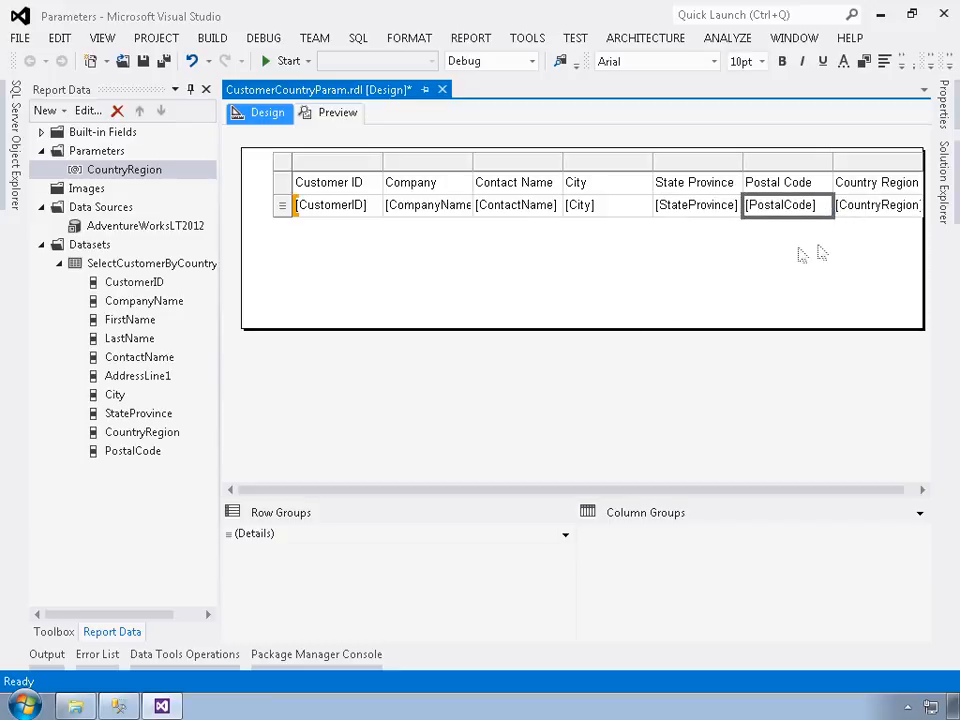
Step: Move the table to the upper-left corner of the report body and make its header row bold
{"action": "left_click", "coordinate": [298, 173]}
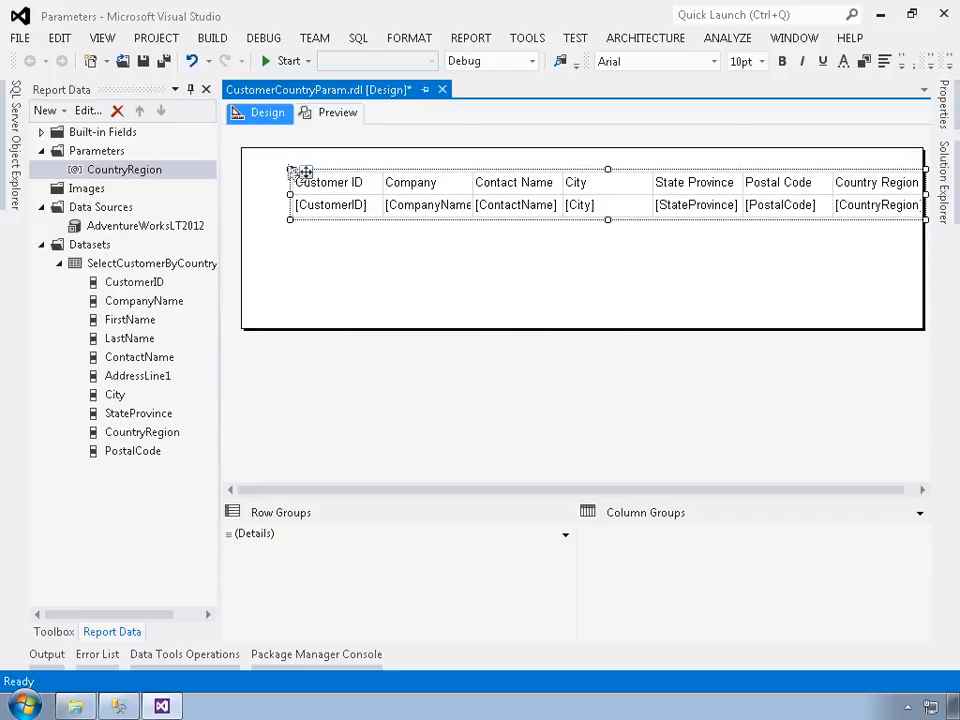
{"action": "left_click_drag", "start_coordinate": [306, 173], "coordinate": [256, 149]}
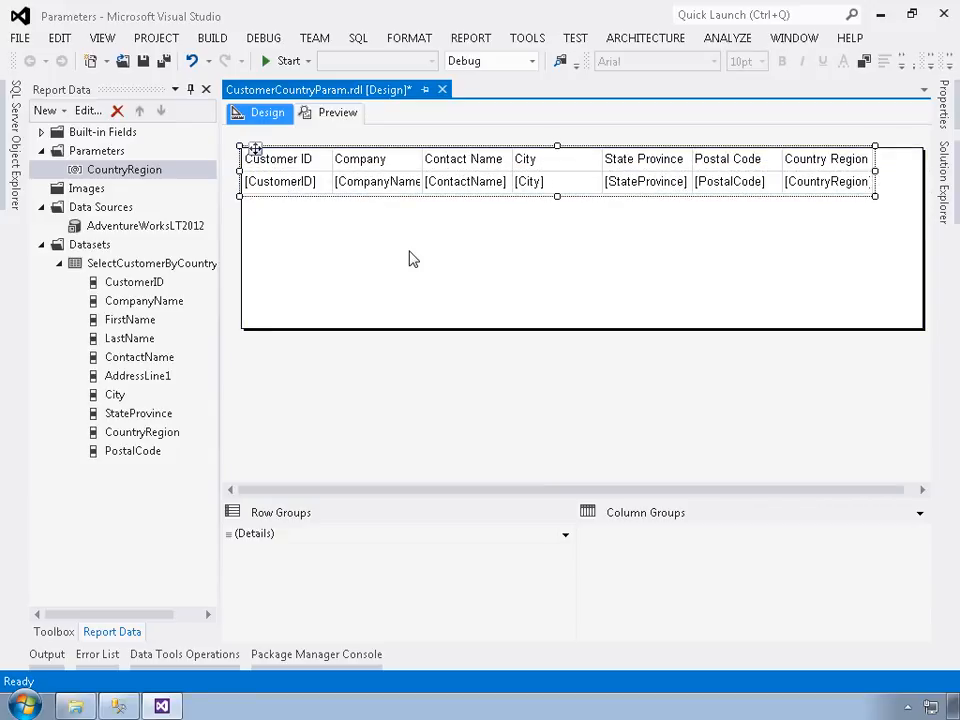
{"action": "left_click", "coordinate": [272, 162]}
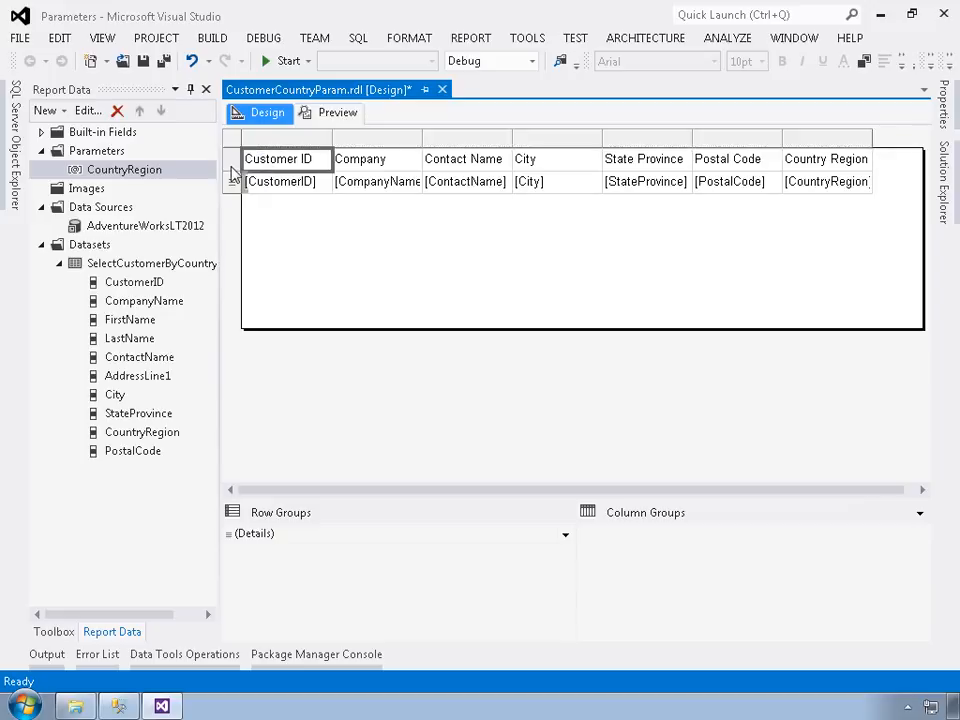
{"action": "left_click", "coordinate": [232, 166]}
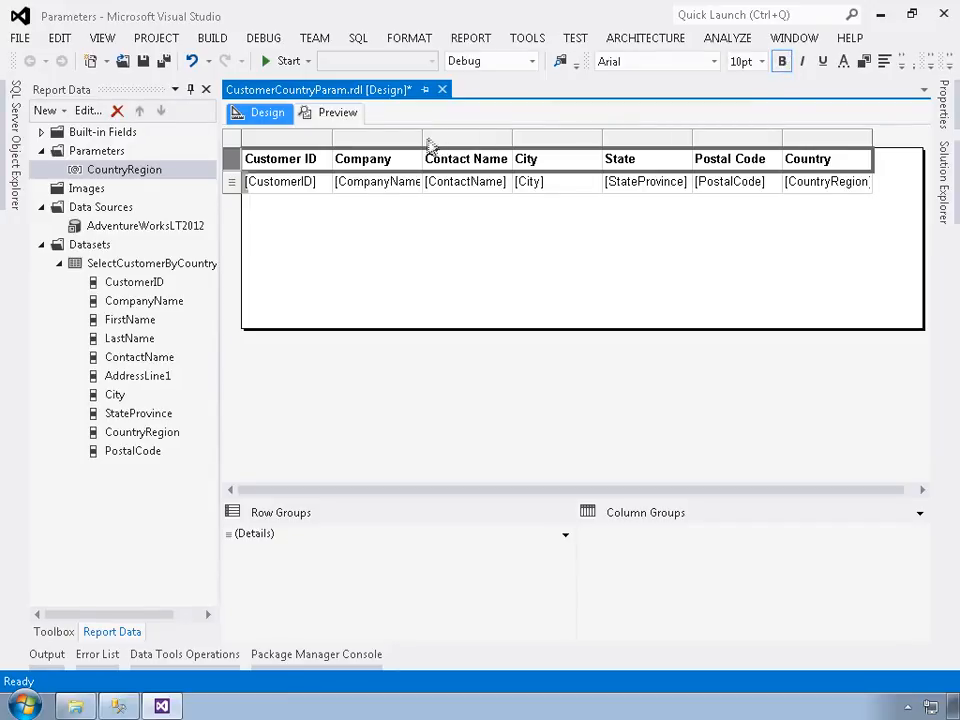
Step: Widen the Company Name, Contact Name, City and Country Region columns, collapsing the report data pane to gain room
{"action": "left_click_drag", "start_coordinate": [425, 138], "coordinate": [583, 137]}
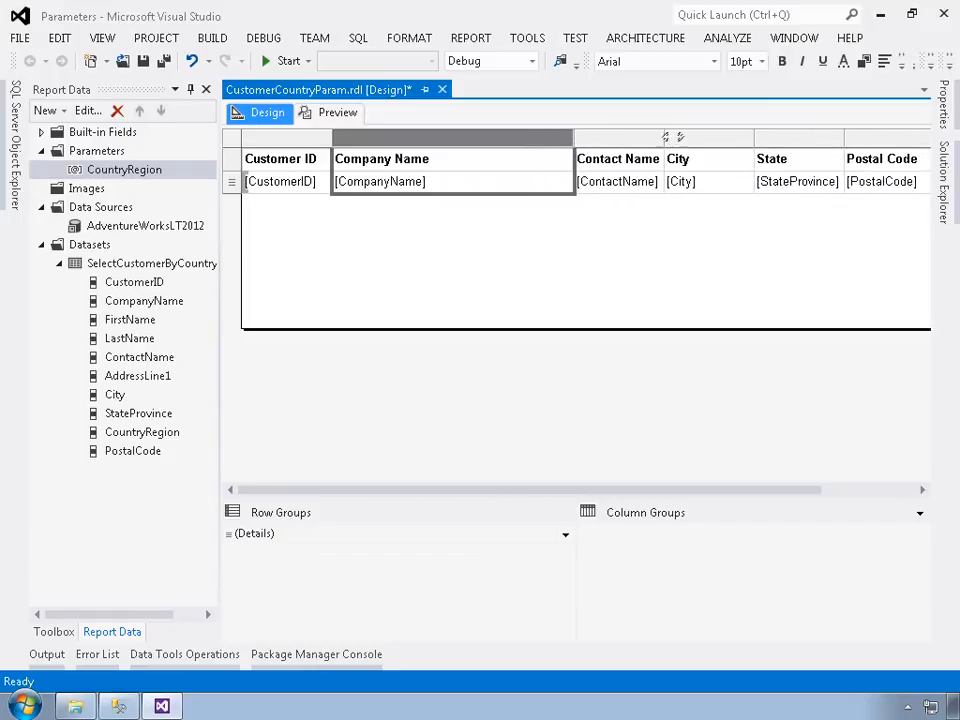
{"action": "left_click_drag", "start_coordinate": [667, 137], "coordinate": [826, 139]}
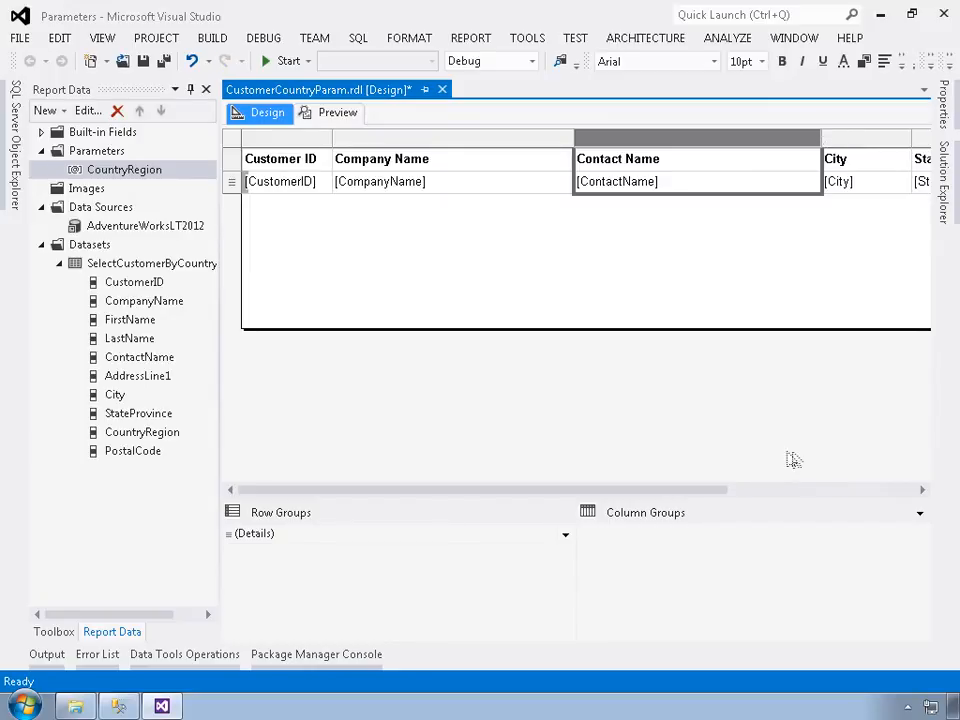
{"action": "left_click", "coordinate": [834, 490]}
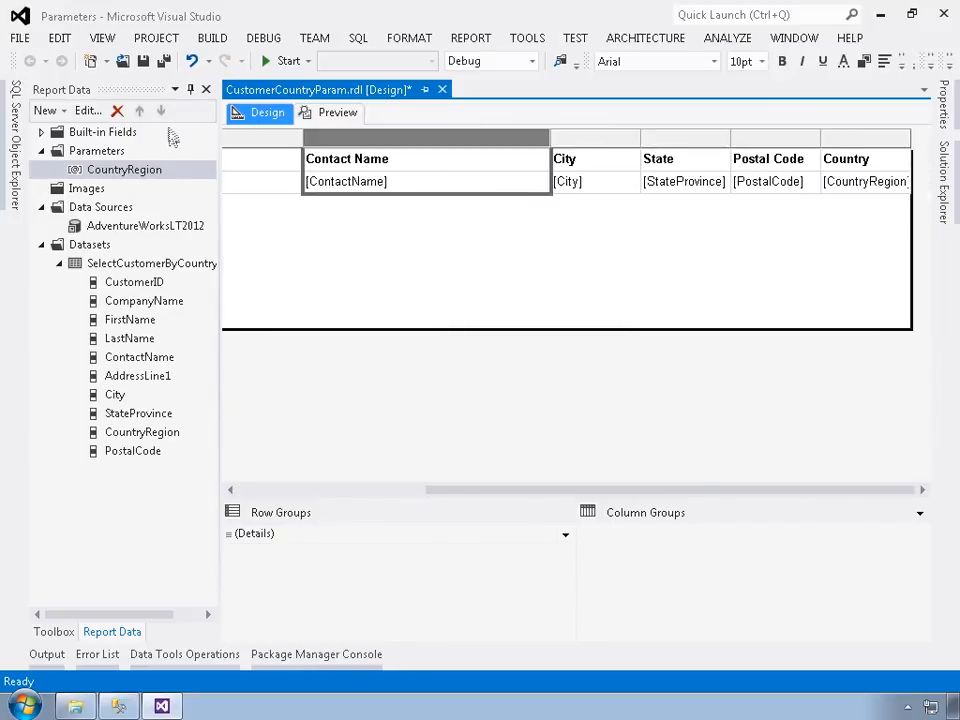
{"action": "left_click", "coordinate": [191, 89]}
{"action": "left_click_drag", "start_coordinate": [650, 139], "coordinate": [771, 137]}
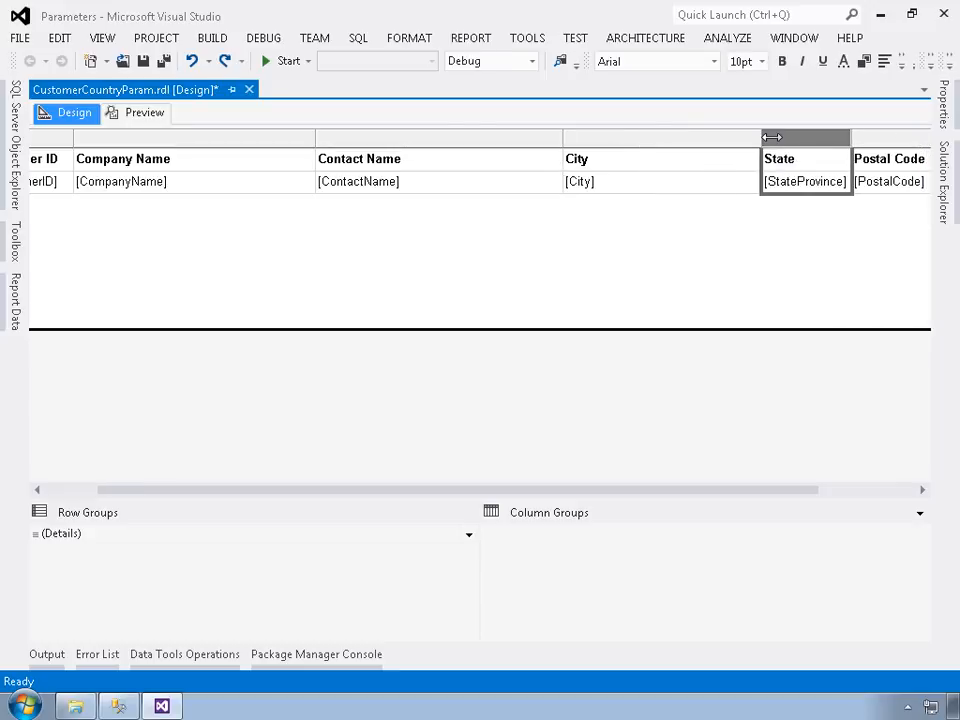
{"action": "left_click", "coordinate": [857, 498]}
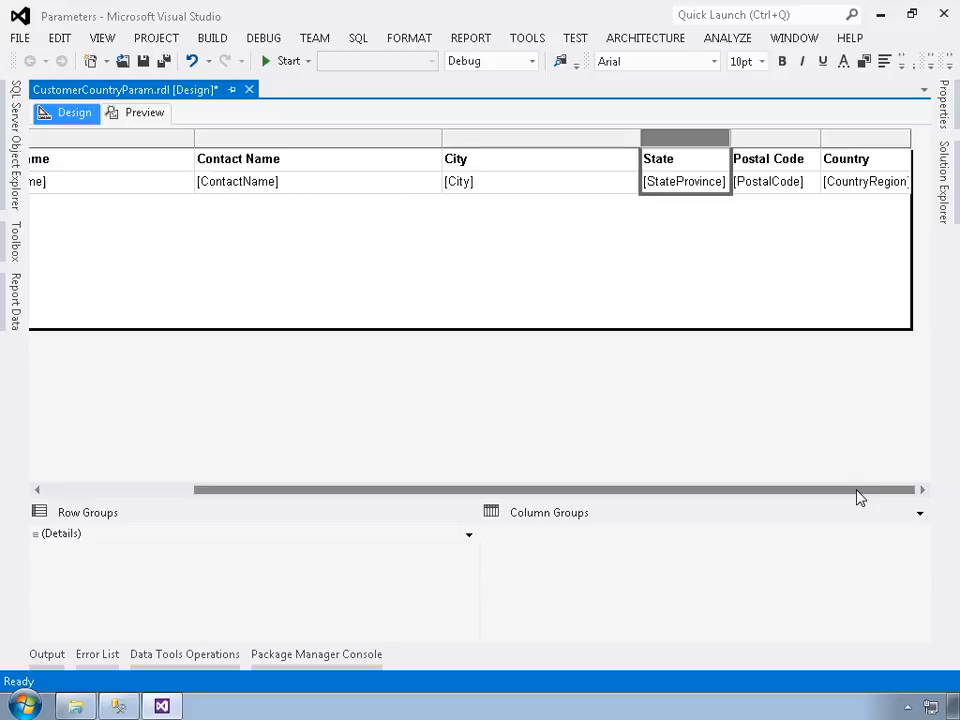
{"action": "left_click", "coordinate": [920, 141]}
{"action": "left_click_drag", "start_coordinate": [925, 141], "coordinate": [948, 141]}
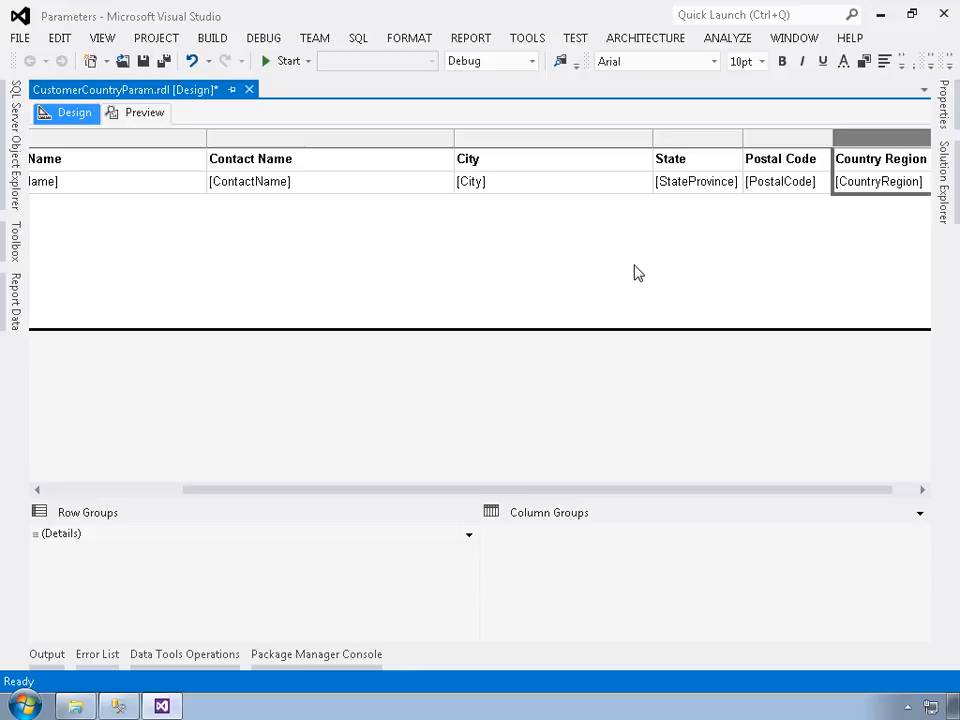
Step: Preview the report with the Country Region parameter set to United Kingdom
{"action": "left_click", "coordinate": [152, 118]}
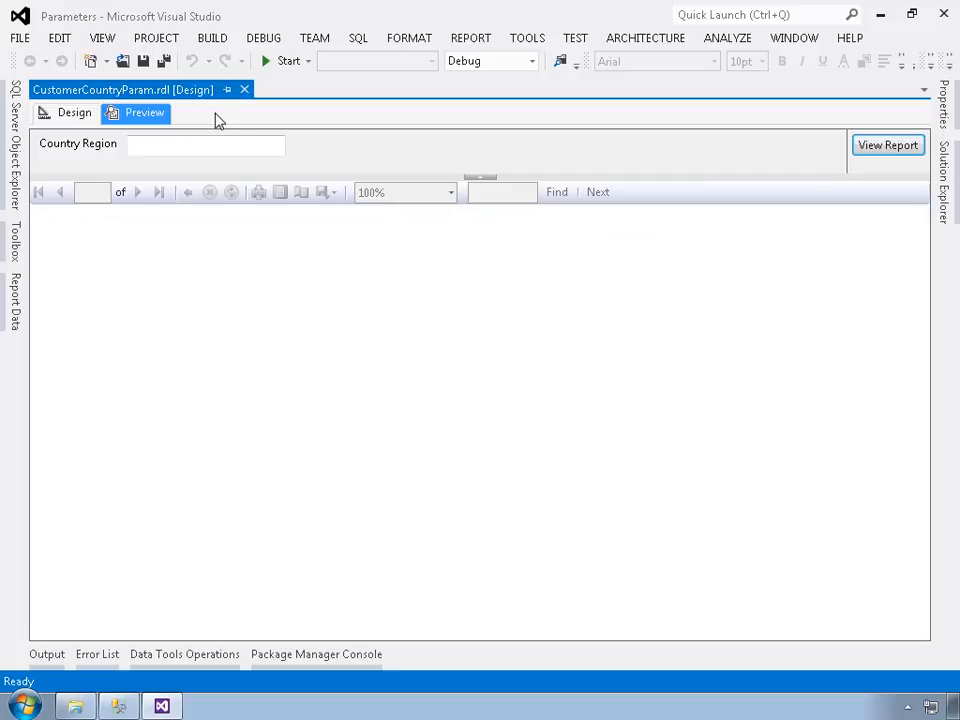
{"action": "left_click", "coordinate": [171, 152]}
{"action": "type", "text": "United Kingdom"}
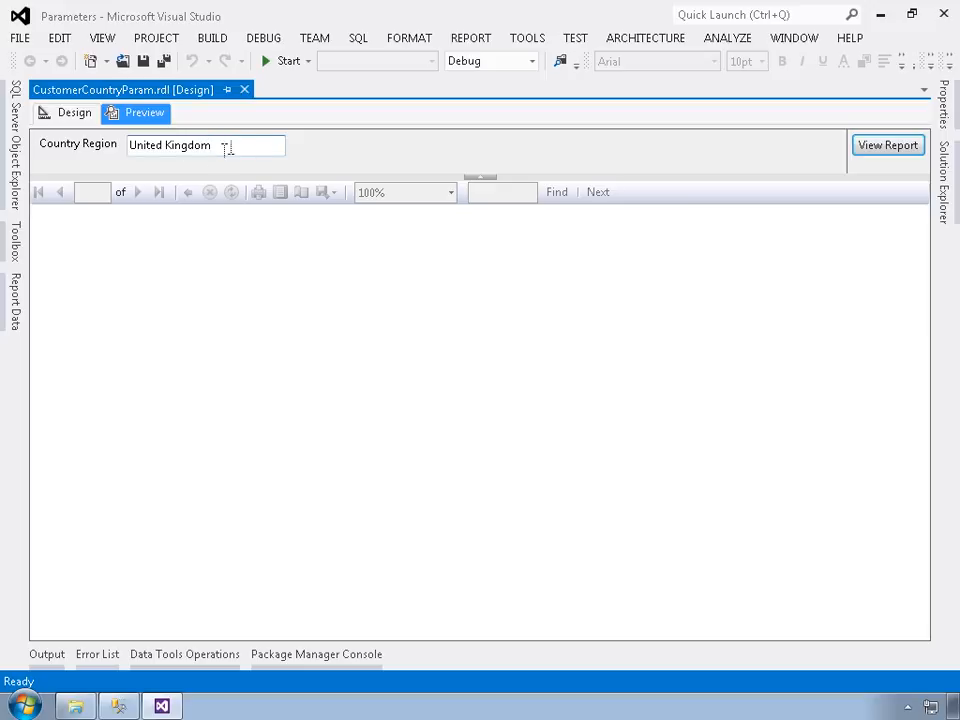
{"action": "left_click", "coordinate": [895, 150]}
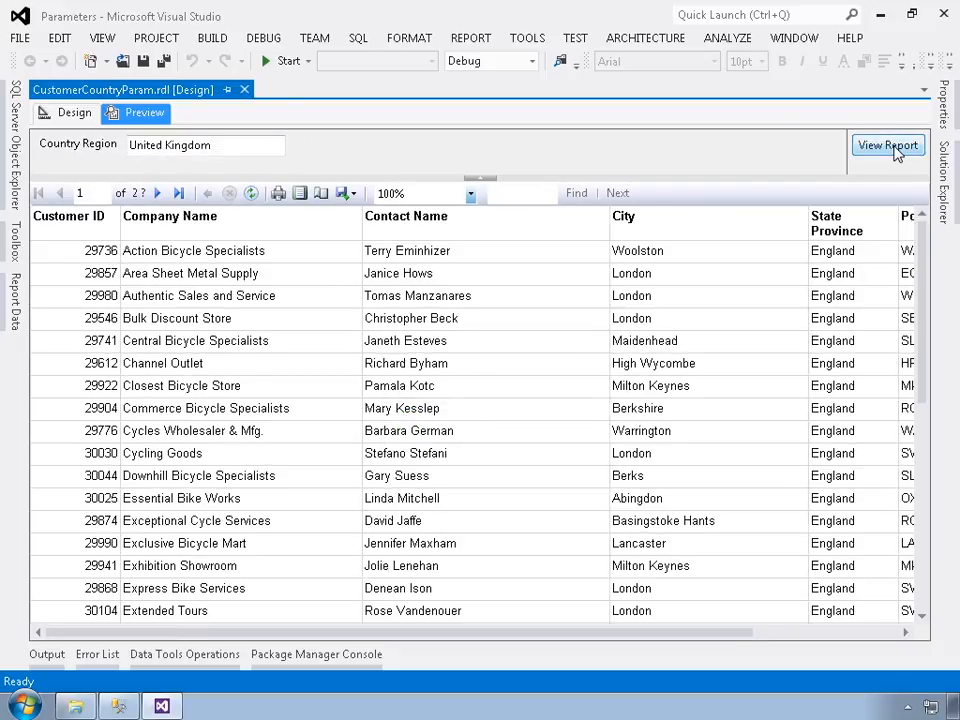
Step: Examine all columns and rows of the United Kingdom customer listing
{"action": "left_click", "coordinate": [833, 632]}
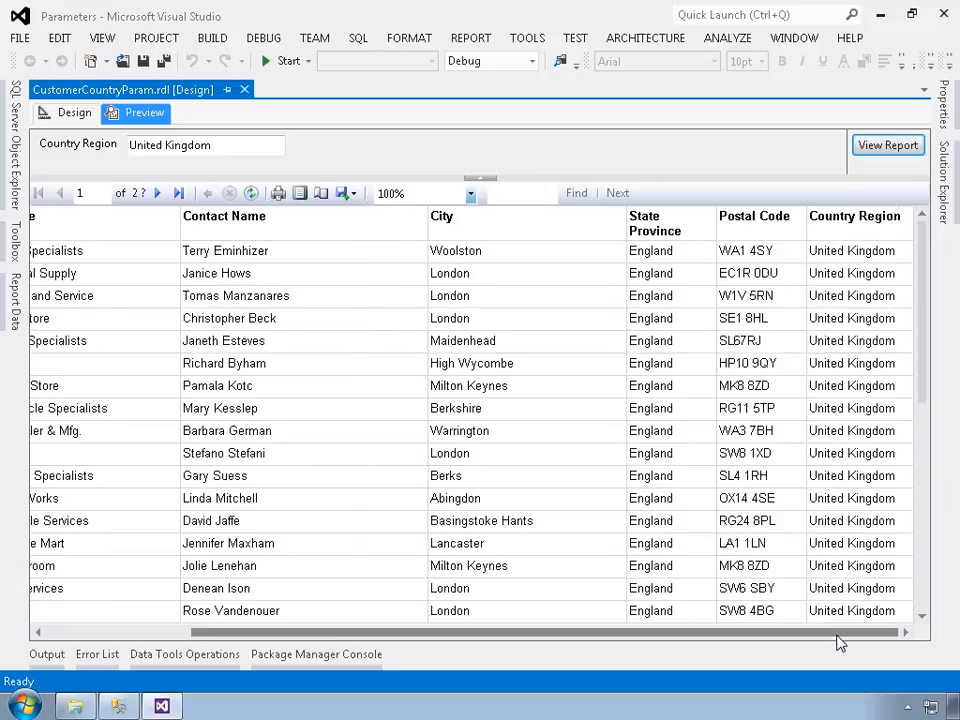
{"action": "left_click_drag", "start_coordinate": [834, 634], "coordinate": [88, 634]}
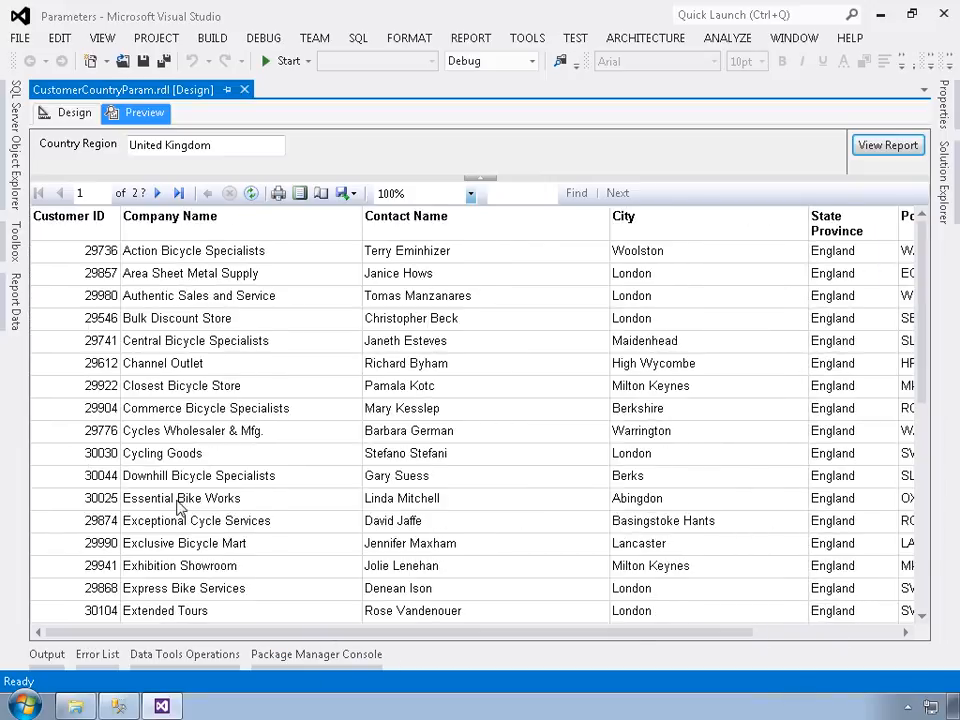
{"action": "scroll", "coordinate": [180, 510], "scroll_direction": "down", "scroll_amount": 5}
{"action": "scroll", "coordinate": [178, 507], "scroll_direction": "down", "scroll_amount": 10}
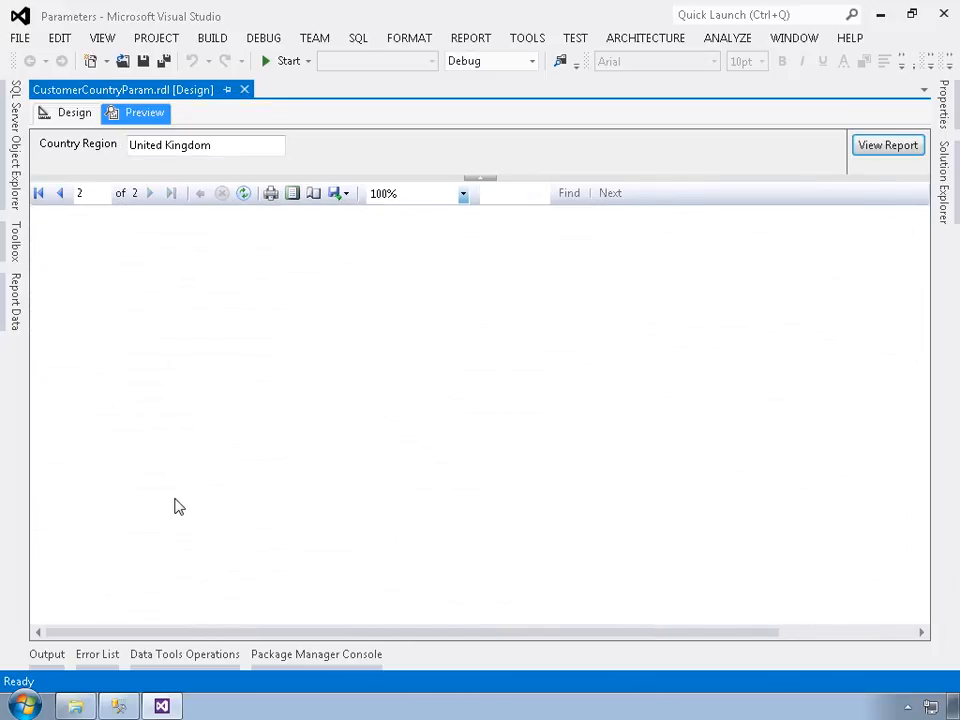
{"action": "scroll", "coordinate": [175, 507], "scroll_direction": "up", "scroll_amount": 4}
{"action": "scroll", "coordinate": [175, 507], "scroll_direction": "down", "scroll_amount": 2}
{"action": "scroll", "coordinate": [178, 507], "scroll_direction": "down", "scroll_amount": 1}
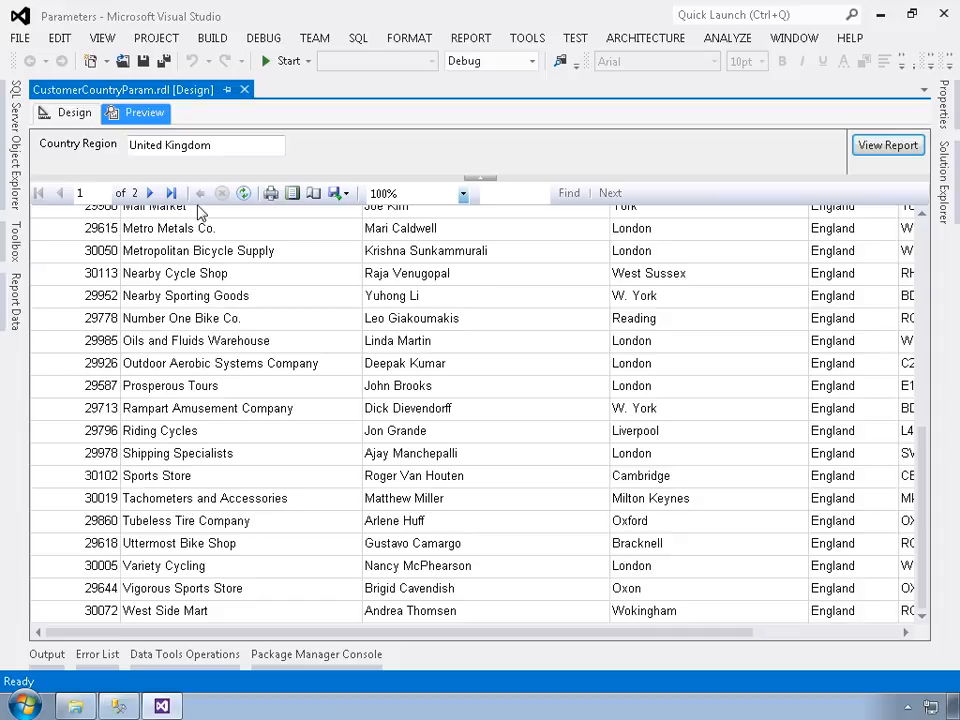
Step: Rerun the report preview with Country Region set to Canada and look across its columns
{"action": "left_click_drag", "start_coordinate": [234, 155], "coordinate": [86, 150]}
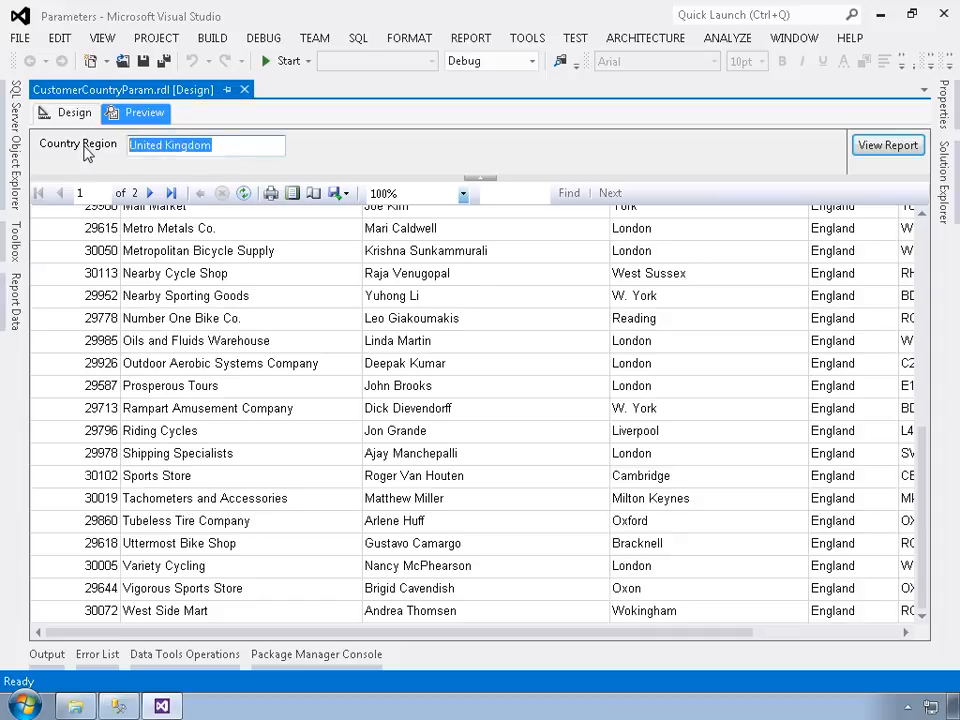
{"action": "type", "text": "Canada"}
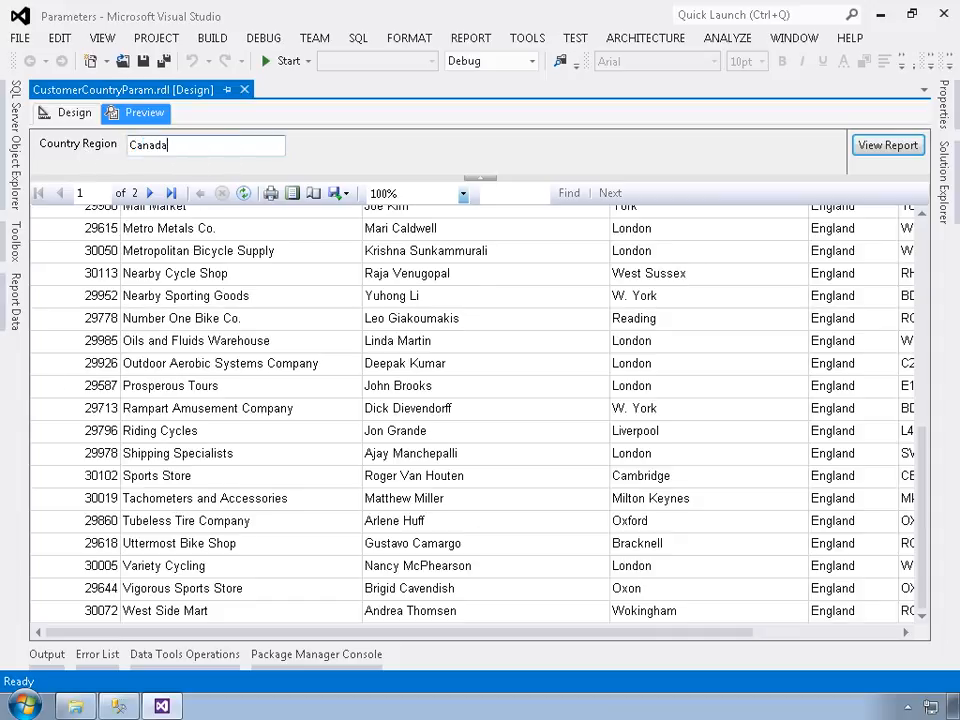
{"action": "key", "text": "Return"}
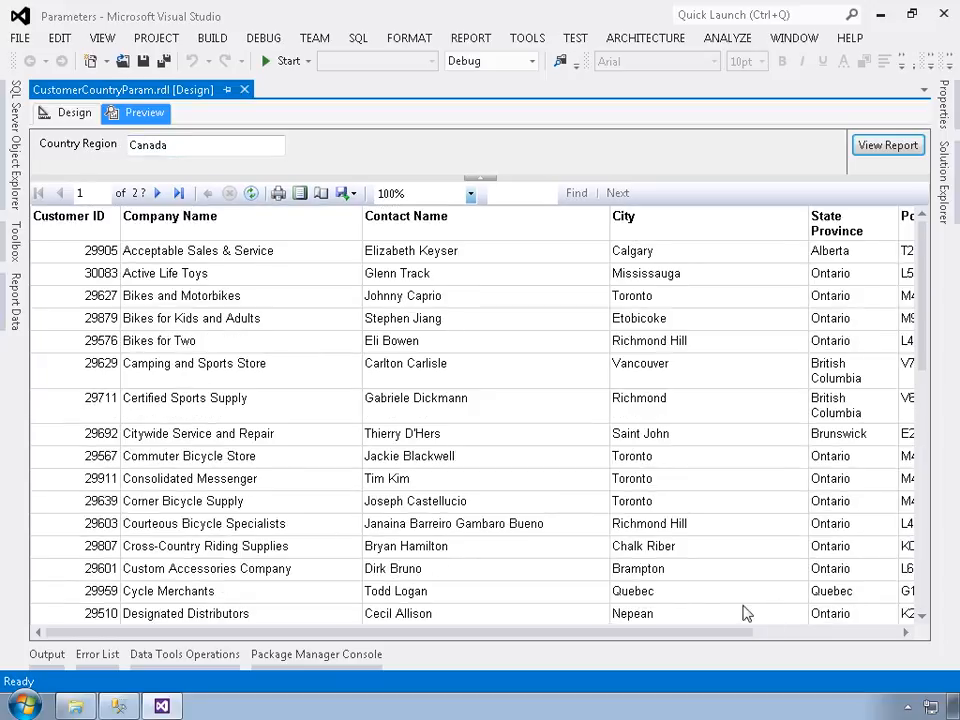
{"action": "left_click", "coordinate": [793, 636]}
{"action": "left_click_drag", "start_coordinate": [792, 634], "coordinate": [583, 604]}
Step: Rerun the report preview with Country Region set to Mexico
{"action": "left_click_drag", "start_coordinate": [183, 152], "coordinate": [103, 162]}
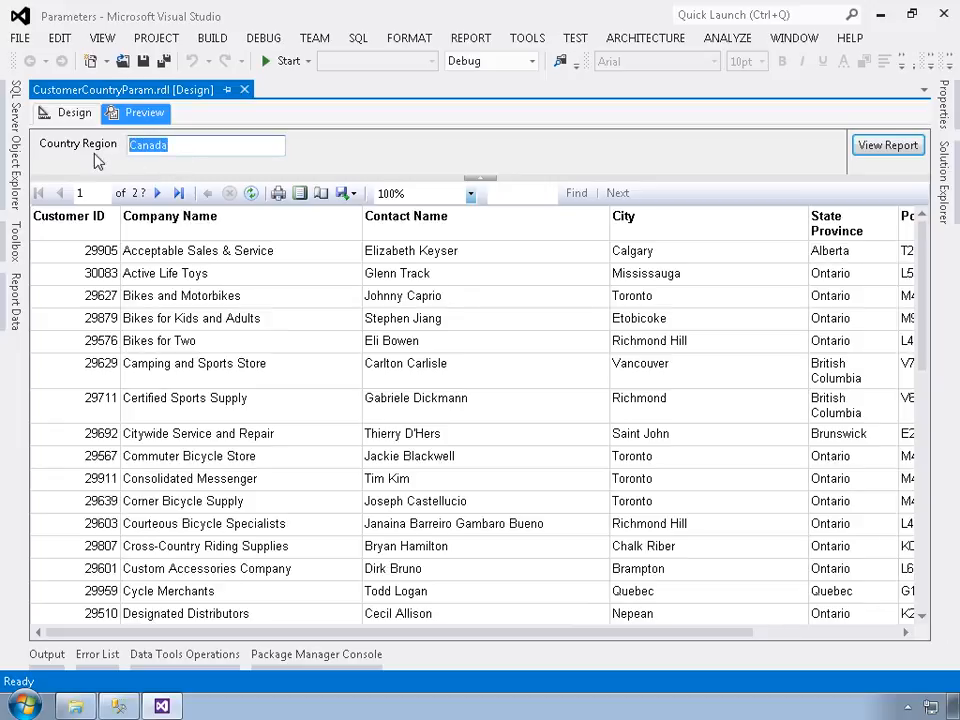
{"action": "type", "text": "Mexico"}
{"action": "key", "text": "Return"}
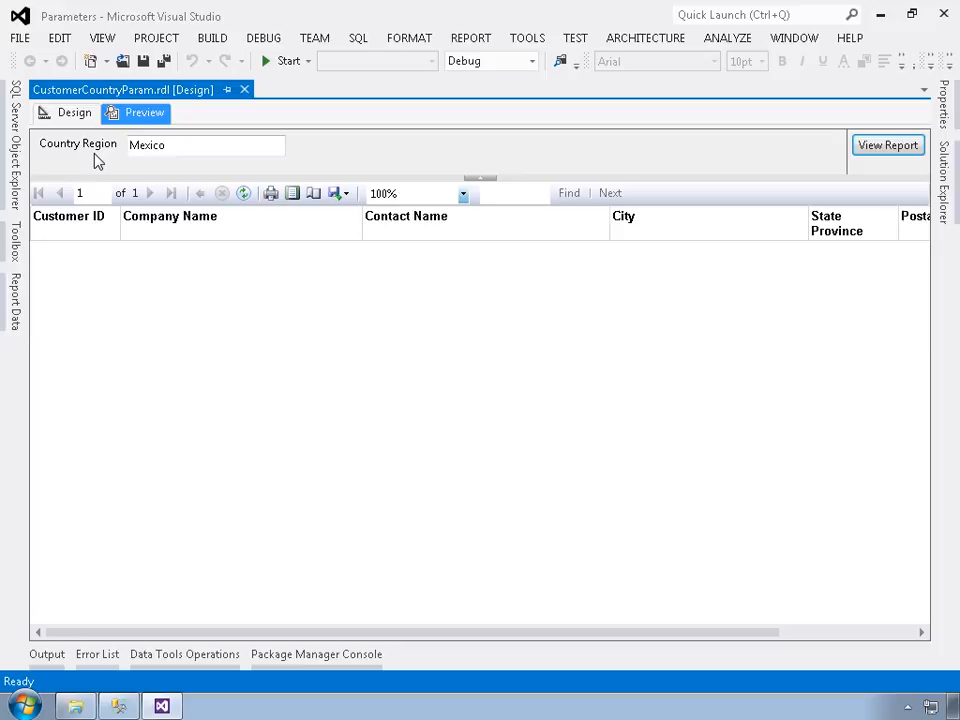
Step: Return to the report design, select the whole customer table and list its properties in alphabetical order
{"action": "left_click", "coordinate": [71, 116]}
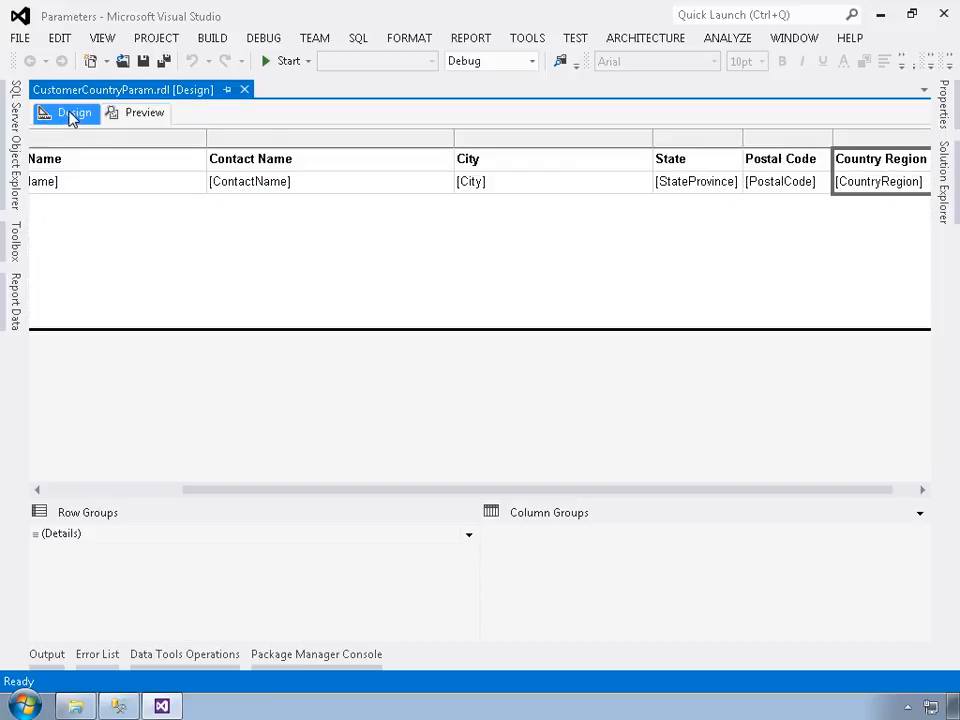
{"action": "left_click", "coordinate": [75, 162]}
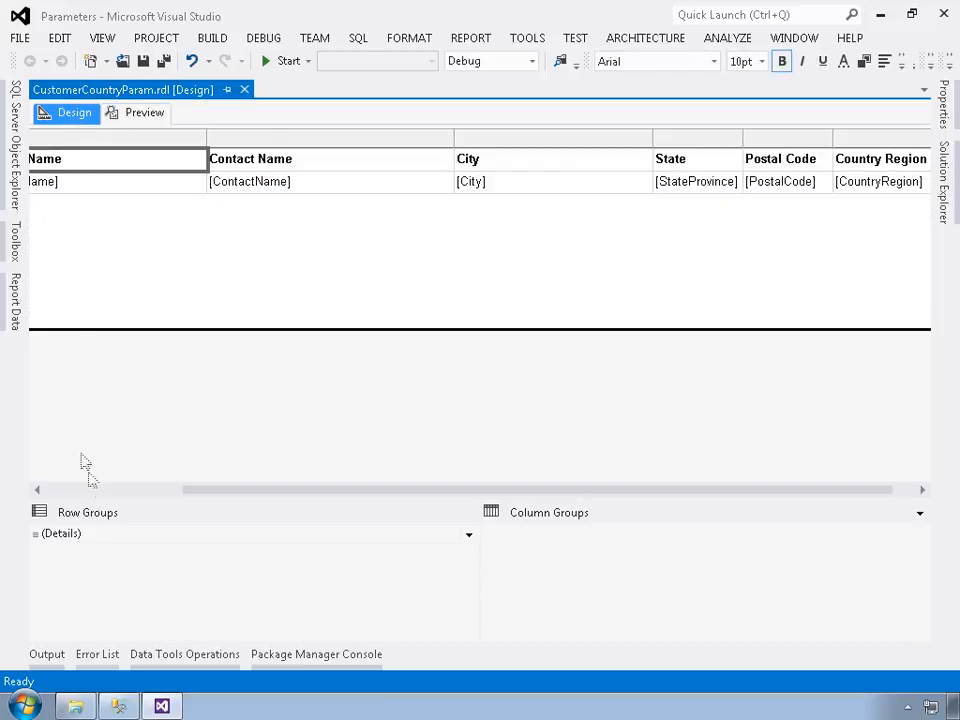
{"action": "left_click", "coordinate": [100, 490]}
{"action": "left_click", "coordinate": [43, 146]}
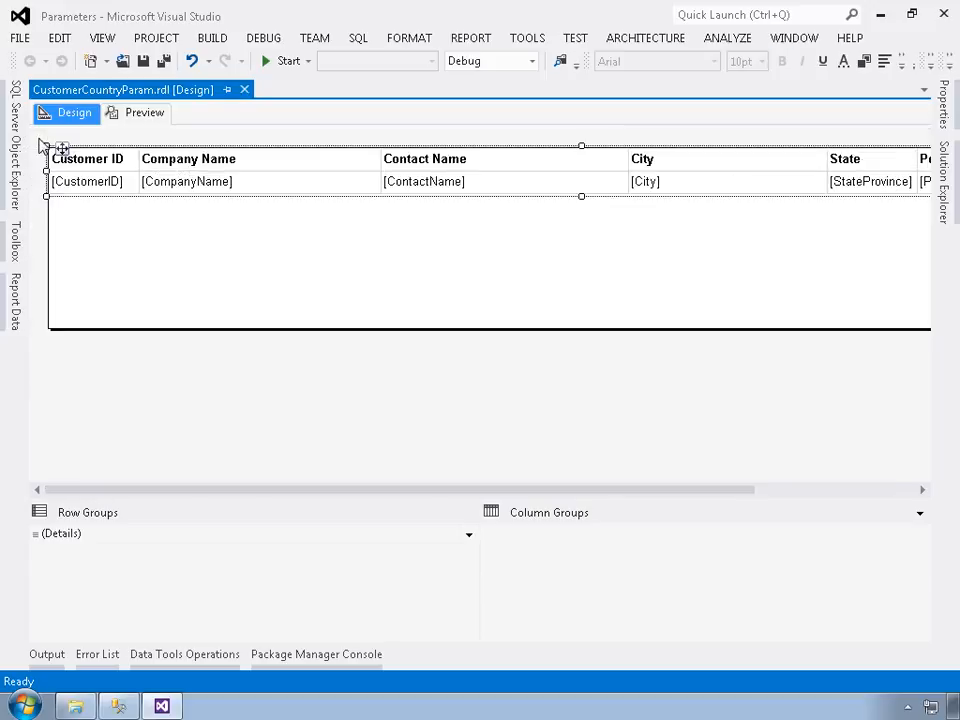
{"action": "left_click", "coordinate": [945, 112]}
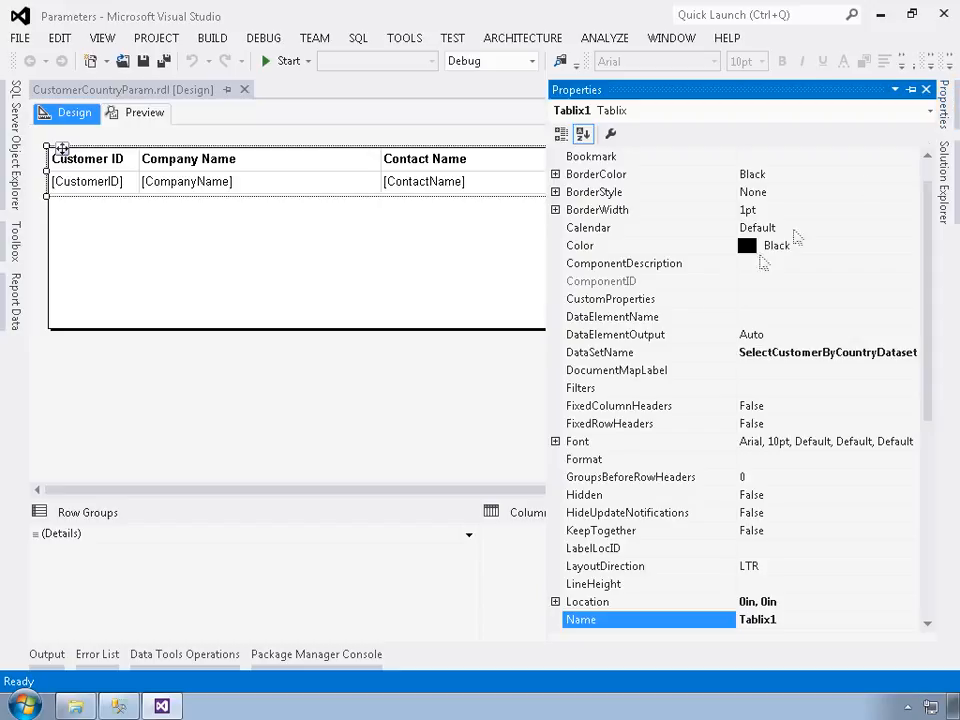
{"action": "left_click", "coordinate": [562, 134]}
{"action": "scroll", "coordinate": [655, 350], "scroll_direction": "down", "scroll_amount": 8}
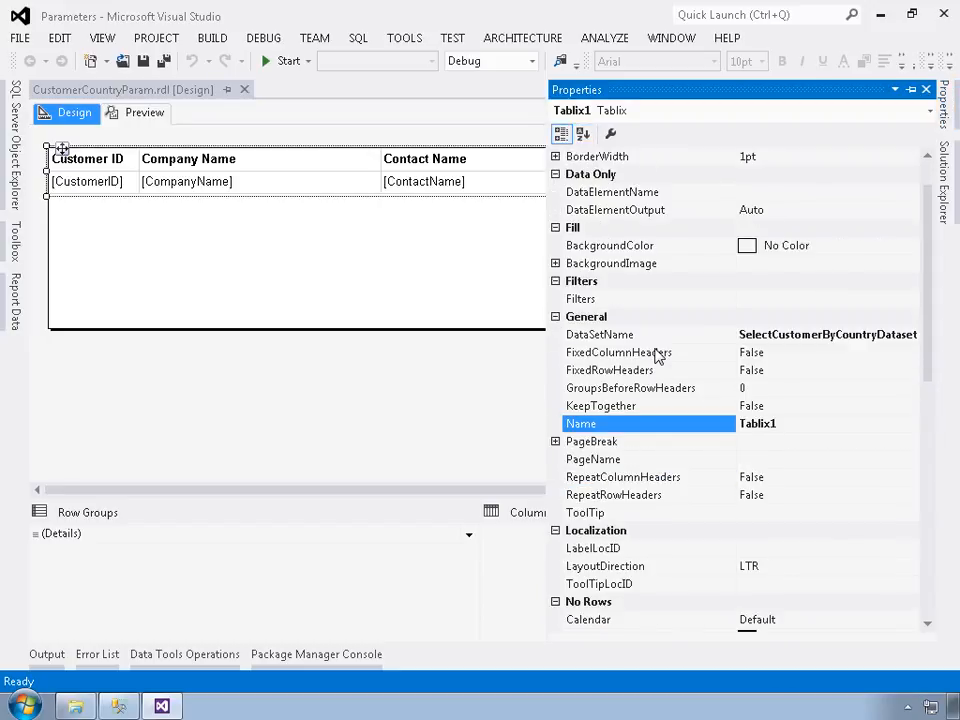
{"action": "scroll", "coordinate": [657, 357], "scroll_direction": "down", "scroll_amount": 3}
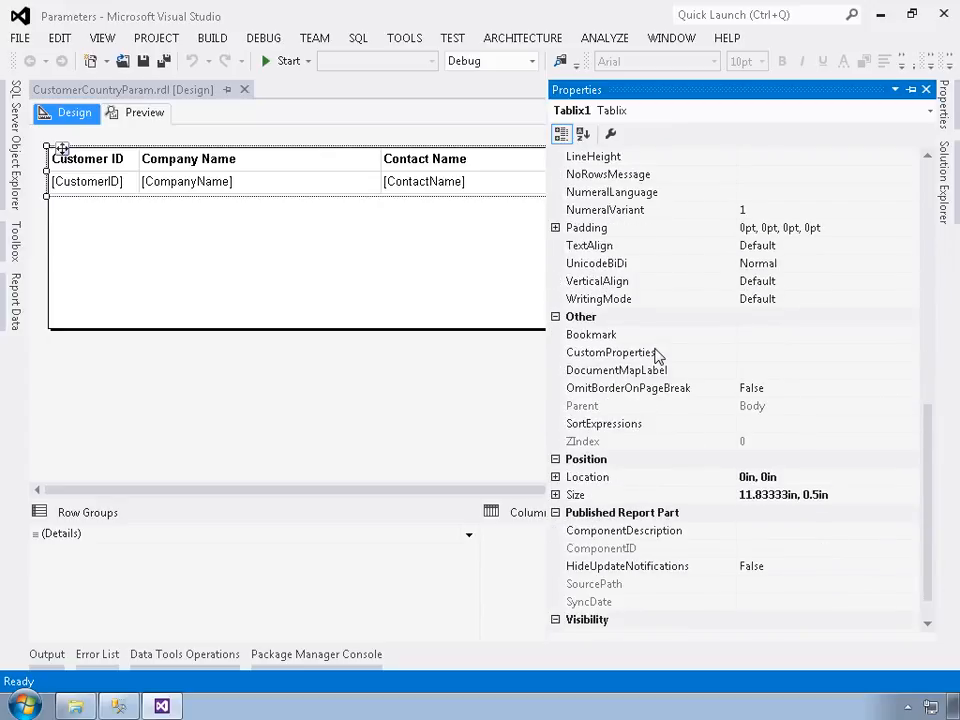
{"action": "left_click", "coordinate": [583, 134]}
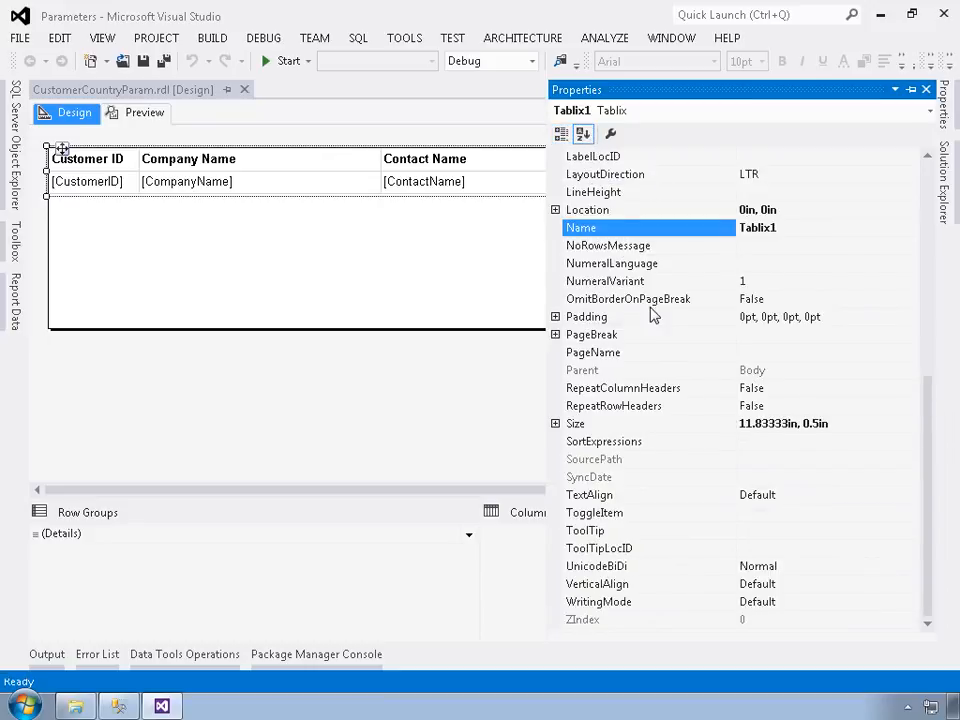
Step: Start a NoRowsMessage expression for the table with ="There are no customers available in " followed by the & operator
{"action": "left_click", "coordinate": [613, 250]}
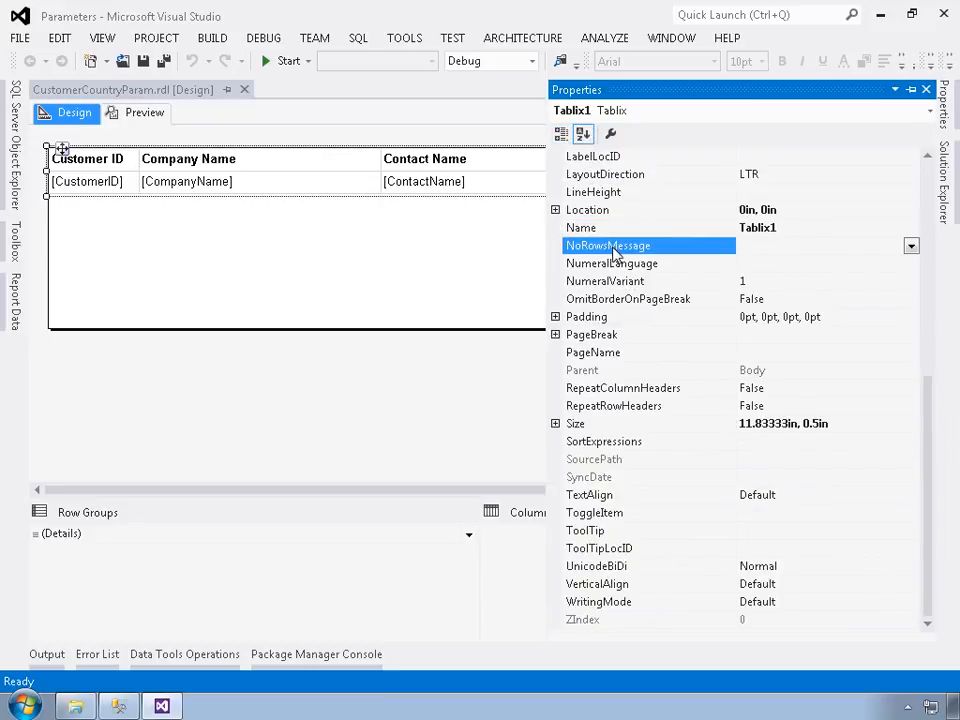
{"action": "left_click", "coordinate": [911, 247]}
{"action": "left_click", "coordinate": [785, 272]}
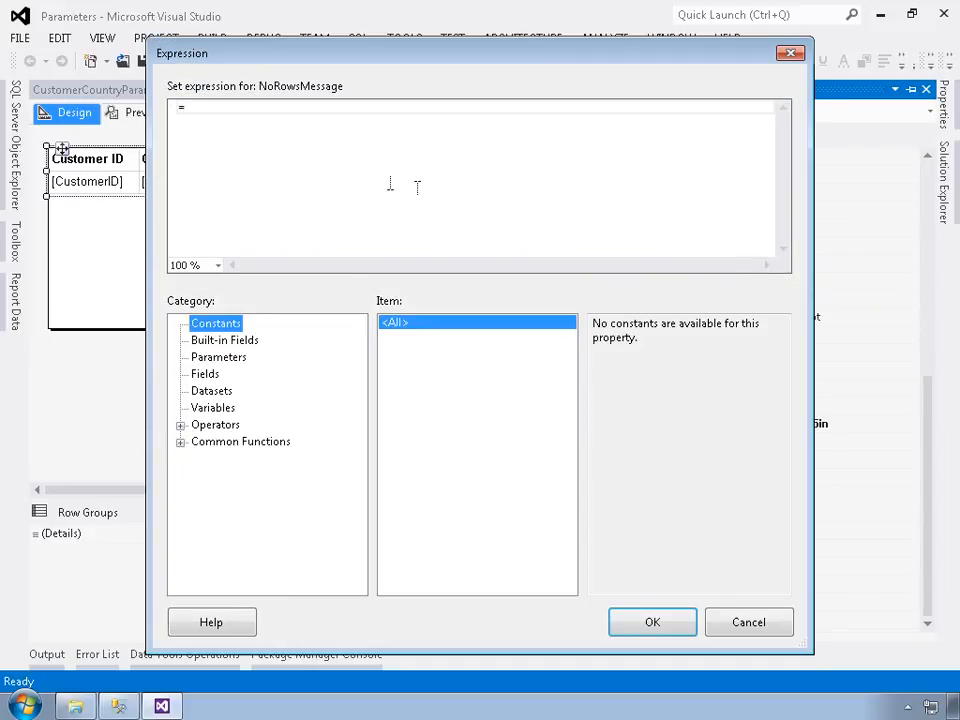
{"action": "left_click", "coordinate": [249, 113]}
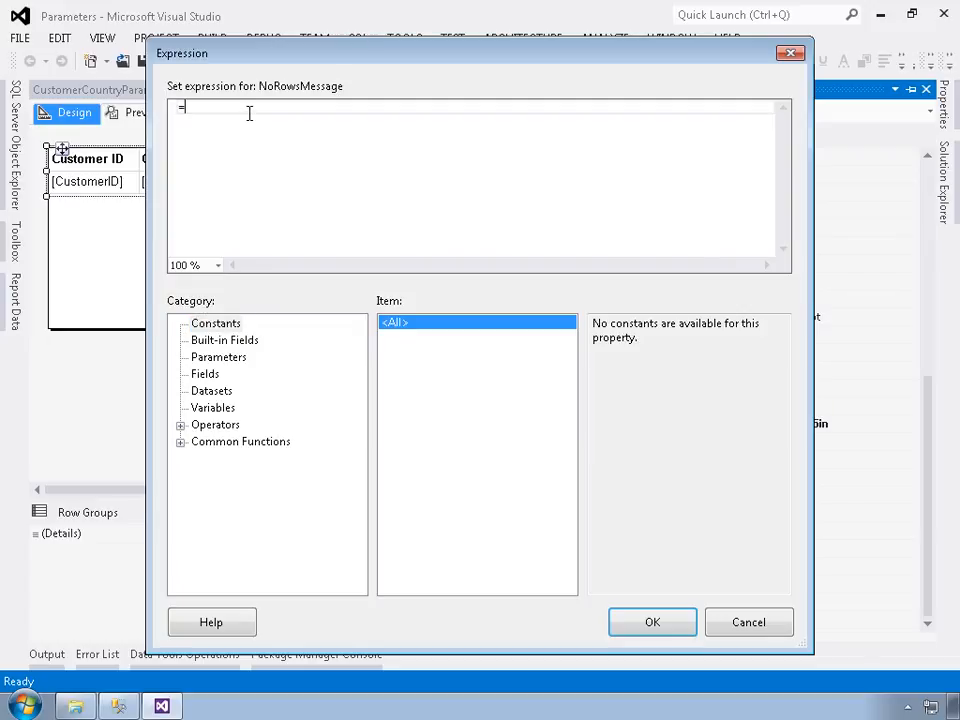
{"action": "type", "text": "\"There are no"}
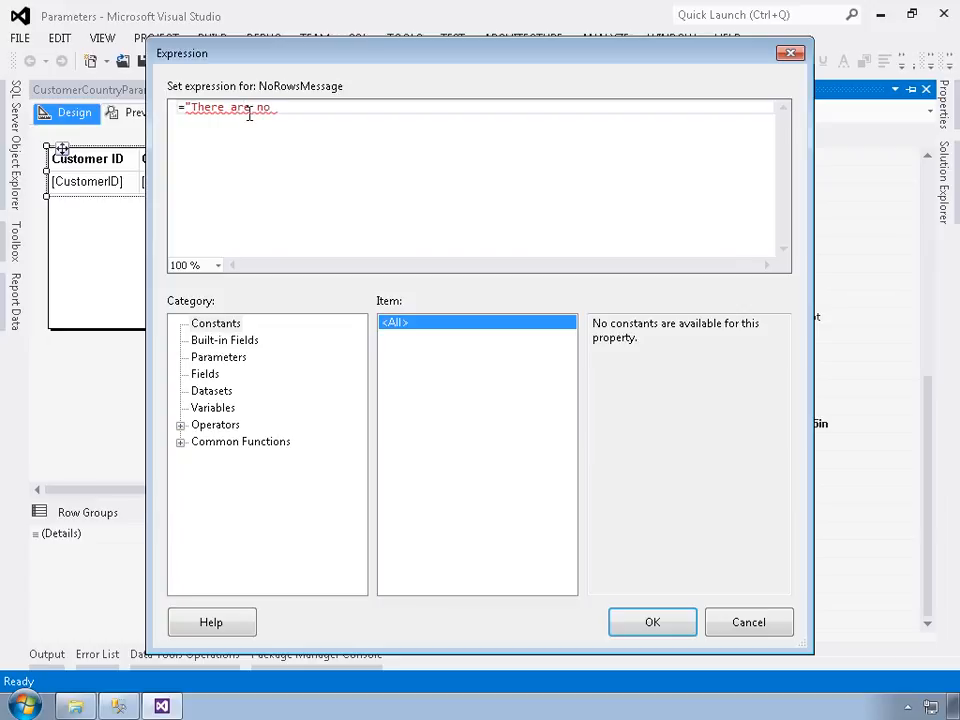
{"action": "type", "text": " customers available in "}
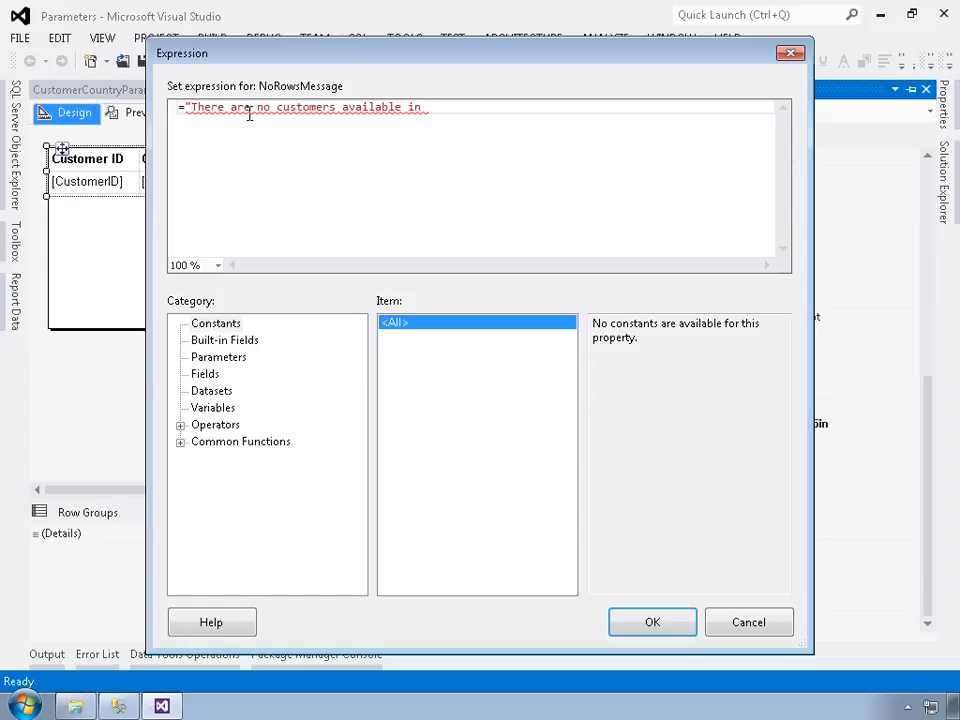
{"action": "type", "text": "\" &"}
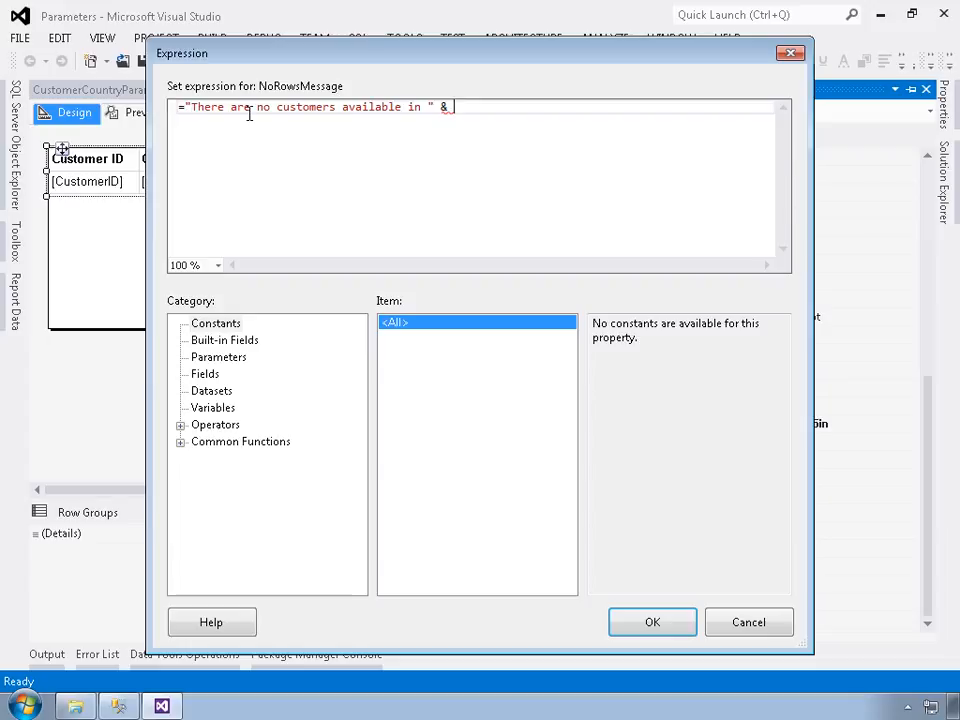
Step: Complete the NoRowsMessage expression with Parameters!CountryRegion.Value and accept it
{"action": "type", "text": "Parameters"}
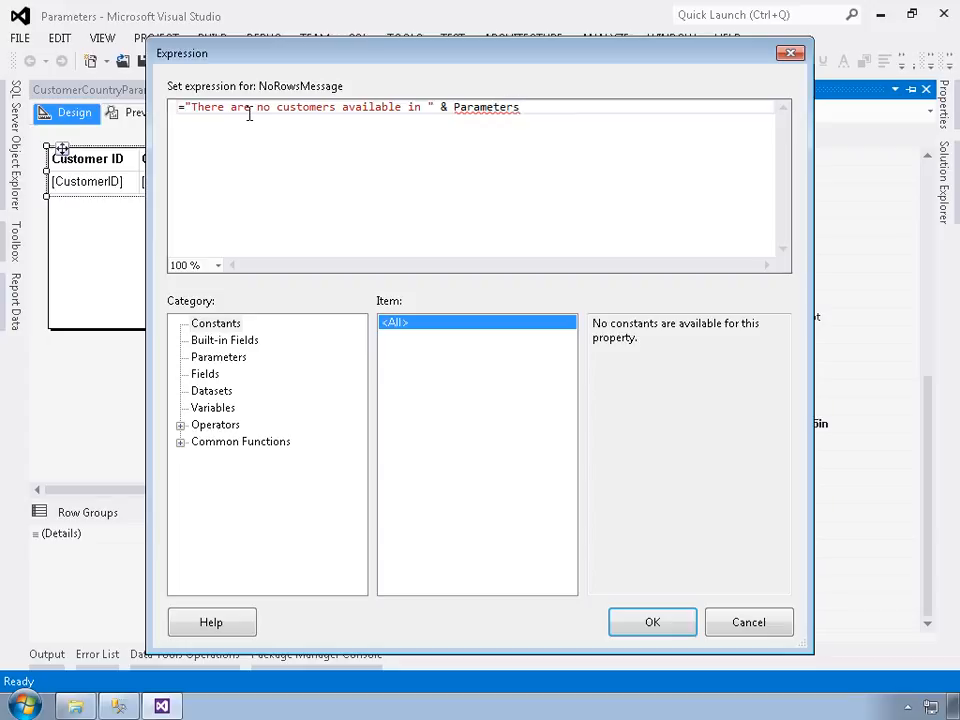
{"action": "type", "text": "!"}
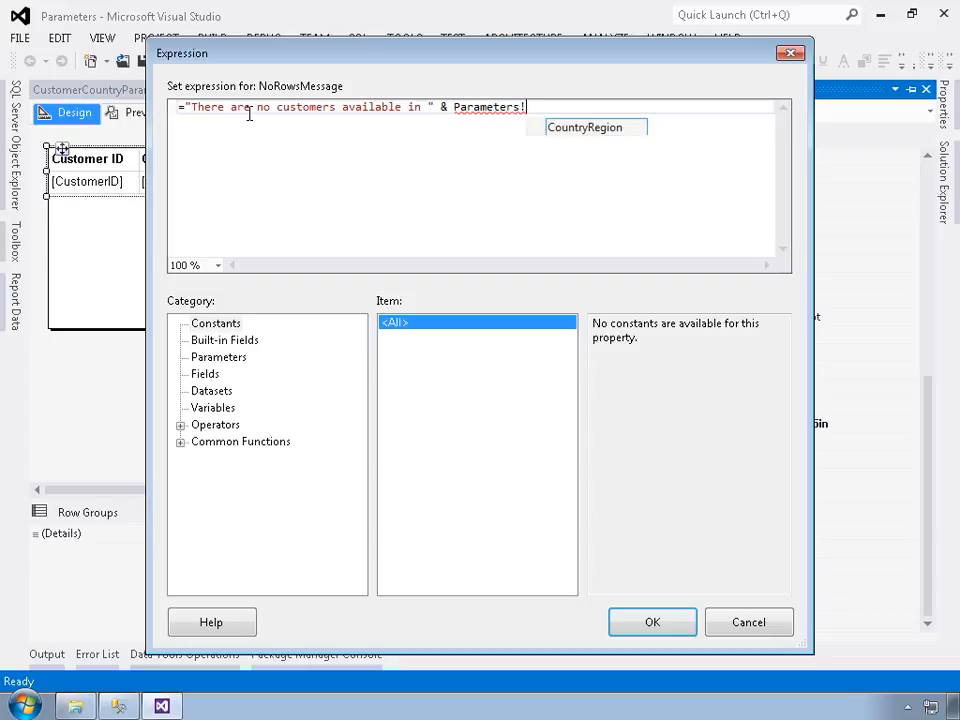
{"action": "left_click", "coordinate": [573, 130]}
{"action": "double_click", "coordinate": [575, 130]}
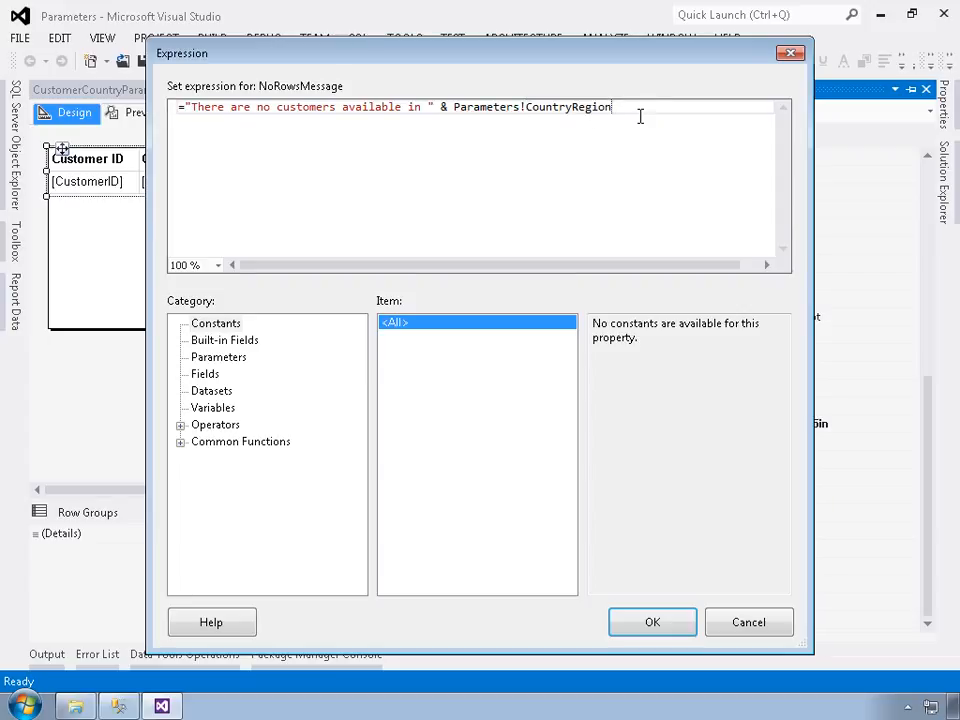
{"action": "type", "text": ".V"}
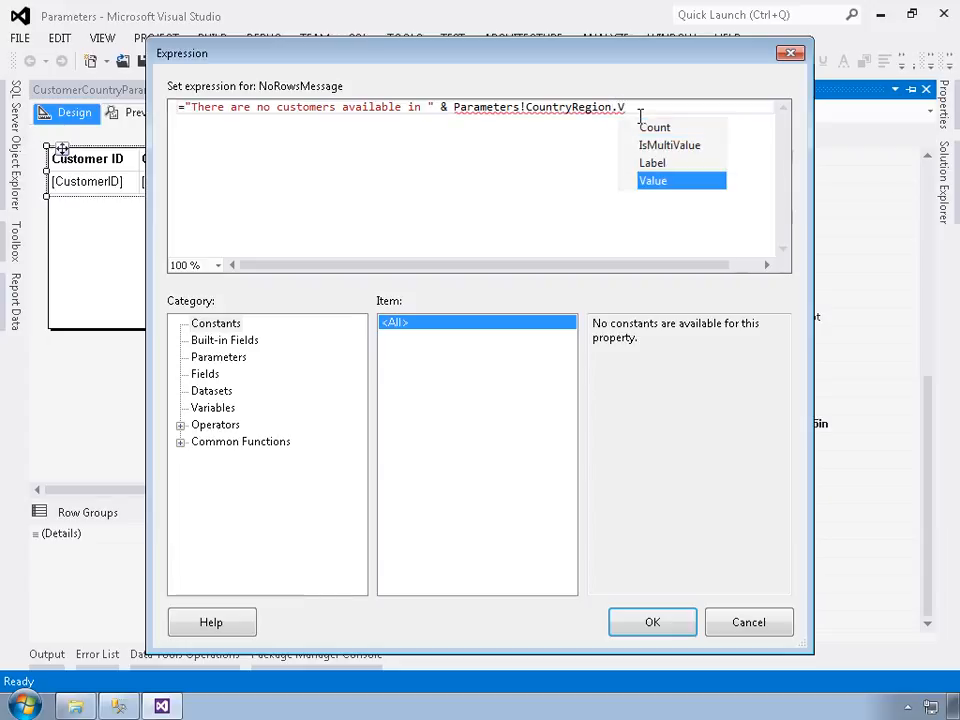
{"action": "key", "text": "Tab"}
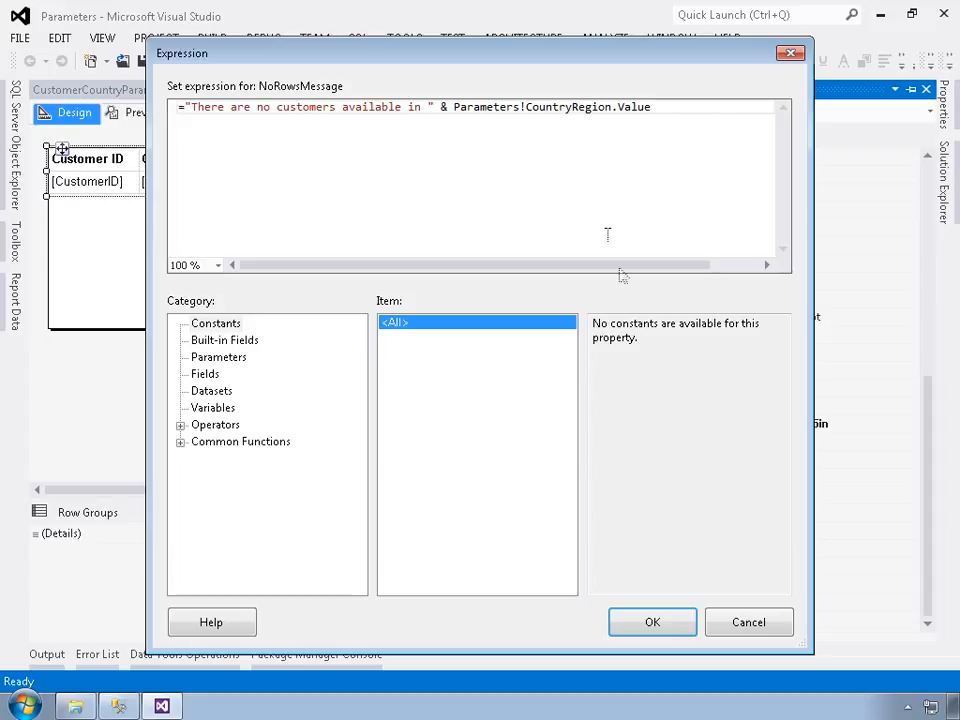
{"action": "left_click", "coordinate": [652, 624]}
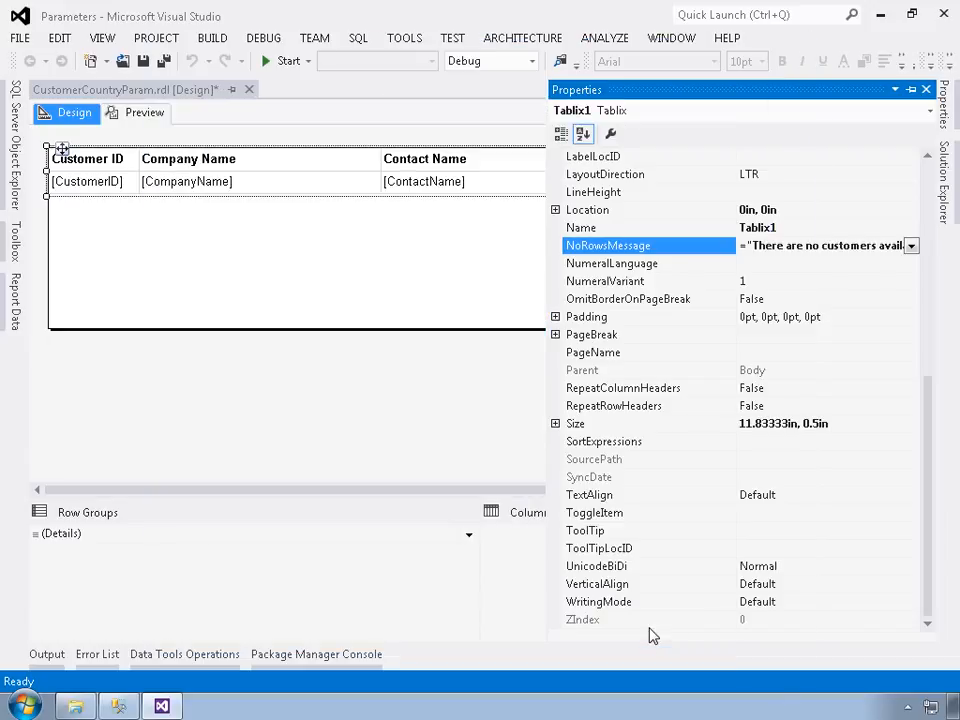
Step: Preview the updated report with Country Region set to Canada
{"action": "left_click", "coordinate": [140, 116]}
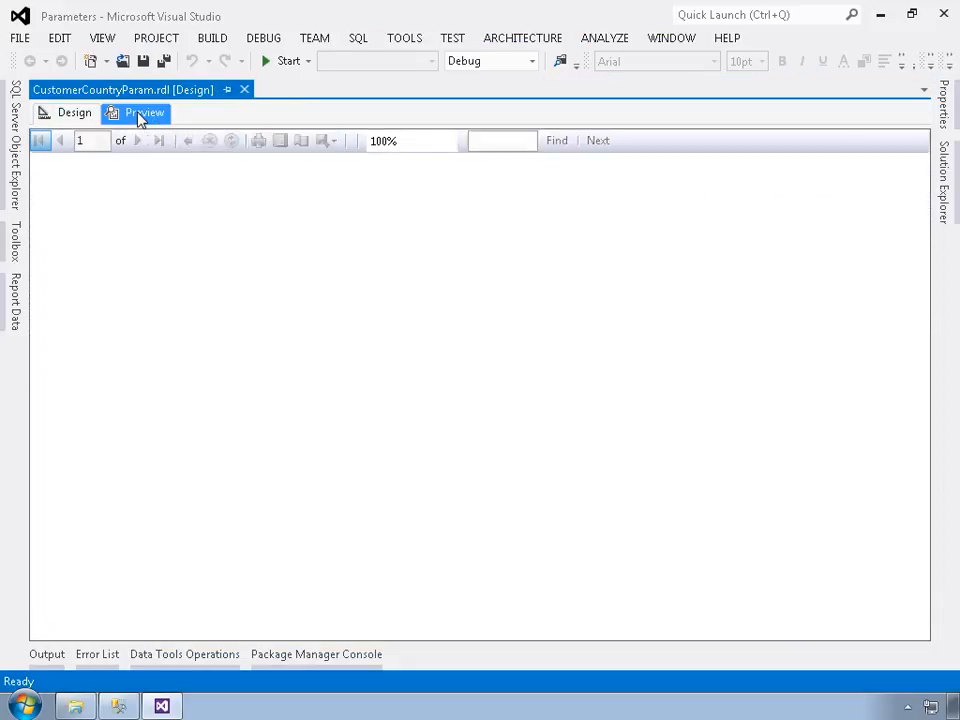
{"action": "left_click", "coordinate": [158, 151]}
{"action": "type", "text": "Canada"}
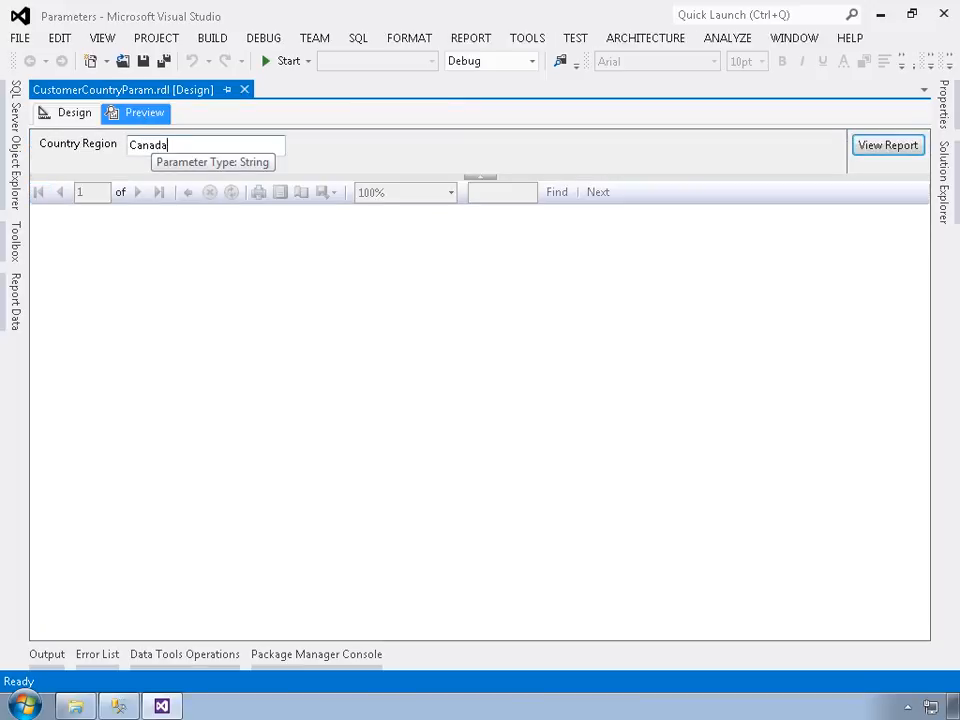
{"action": "key", "text": "Return"}
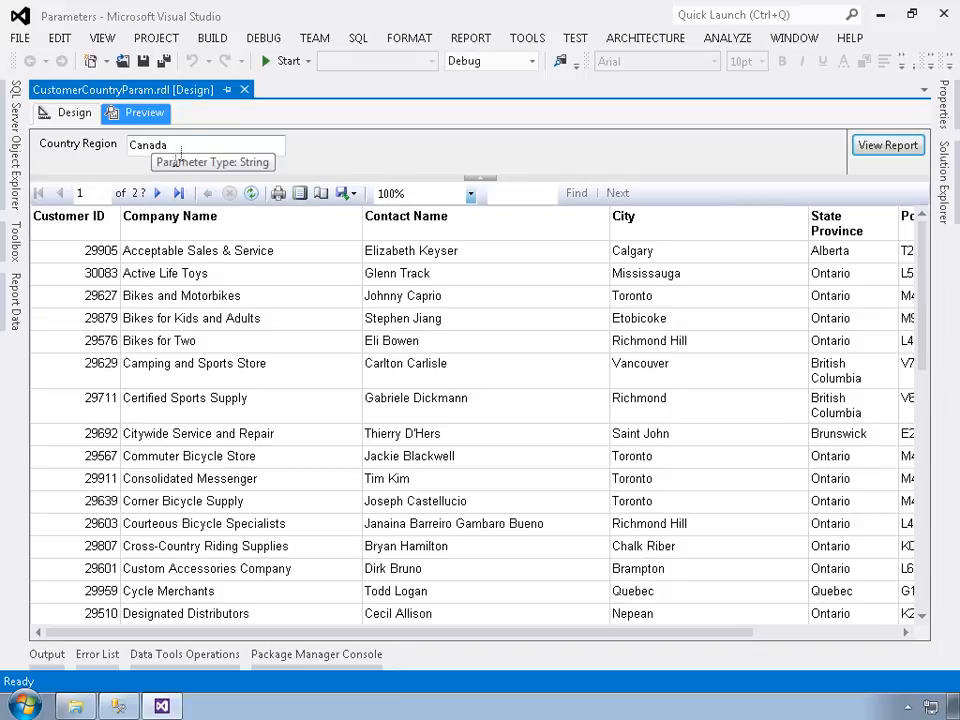
Step: Rerun the preview with Country Region set to Mexico to test the no-rows message
{"action": "left_click_drag", "start_coordinate": [165, 148], "coordinate": [111, 150]}
{"action": "type", "text": "Mexico"}
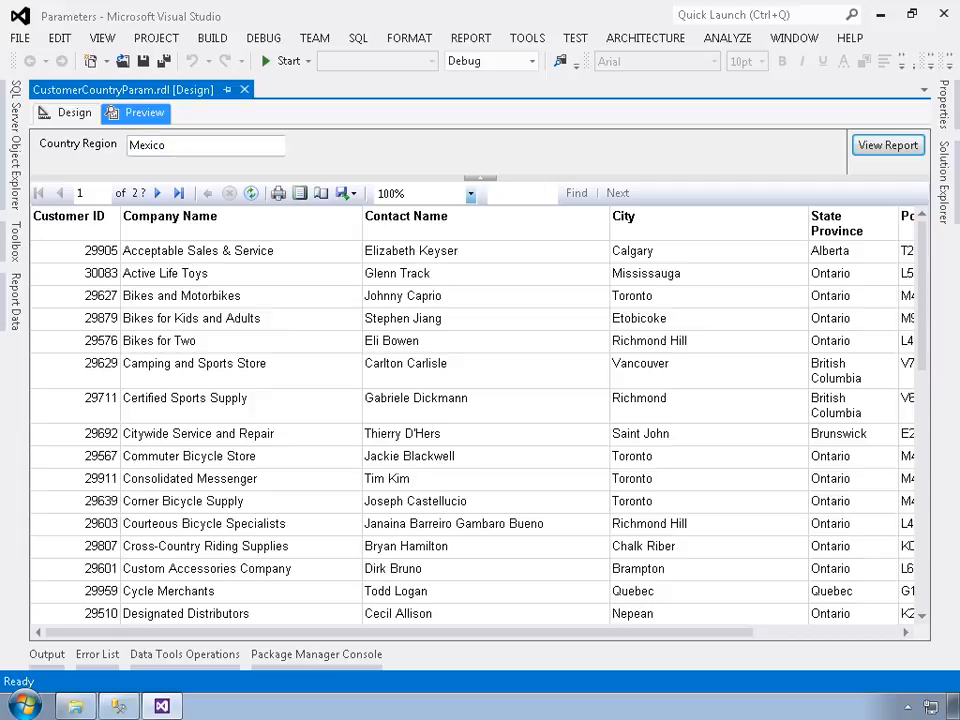
{"action": "key", "text": "Return"}
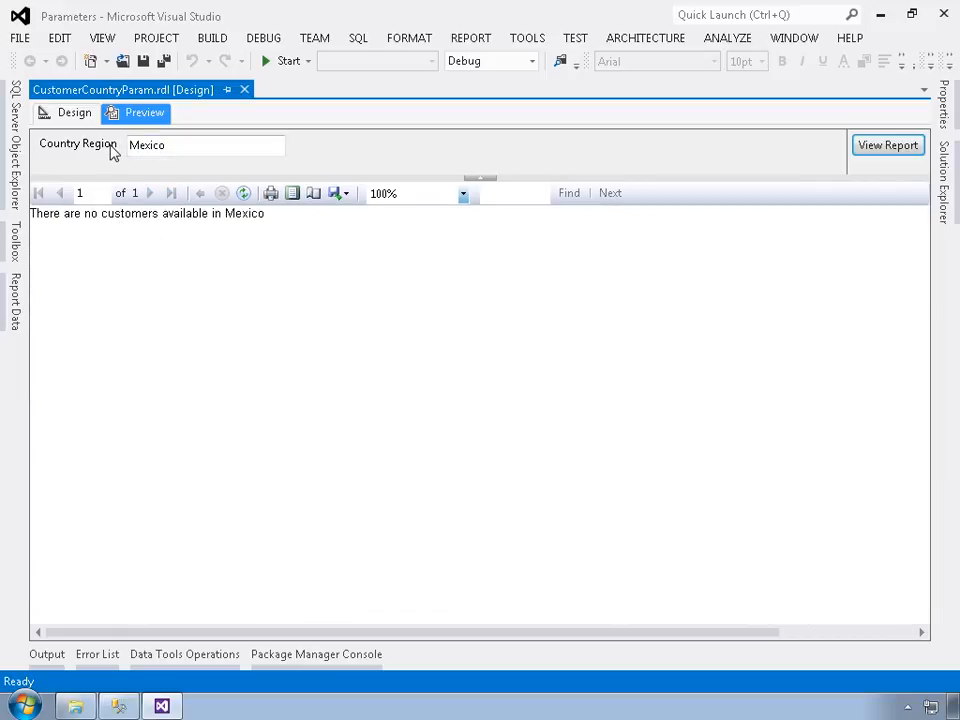